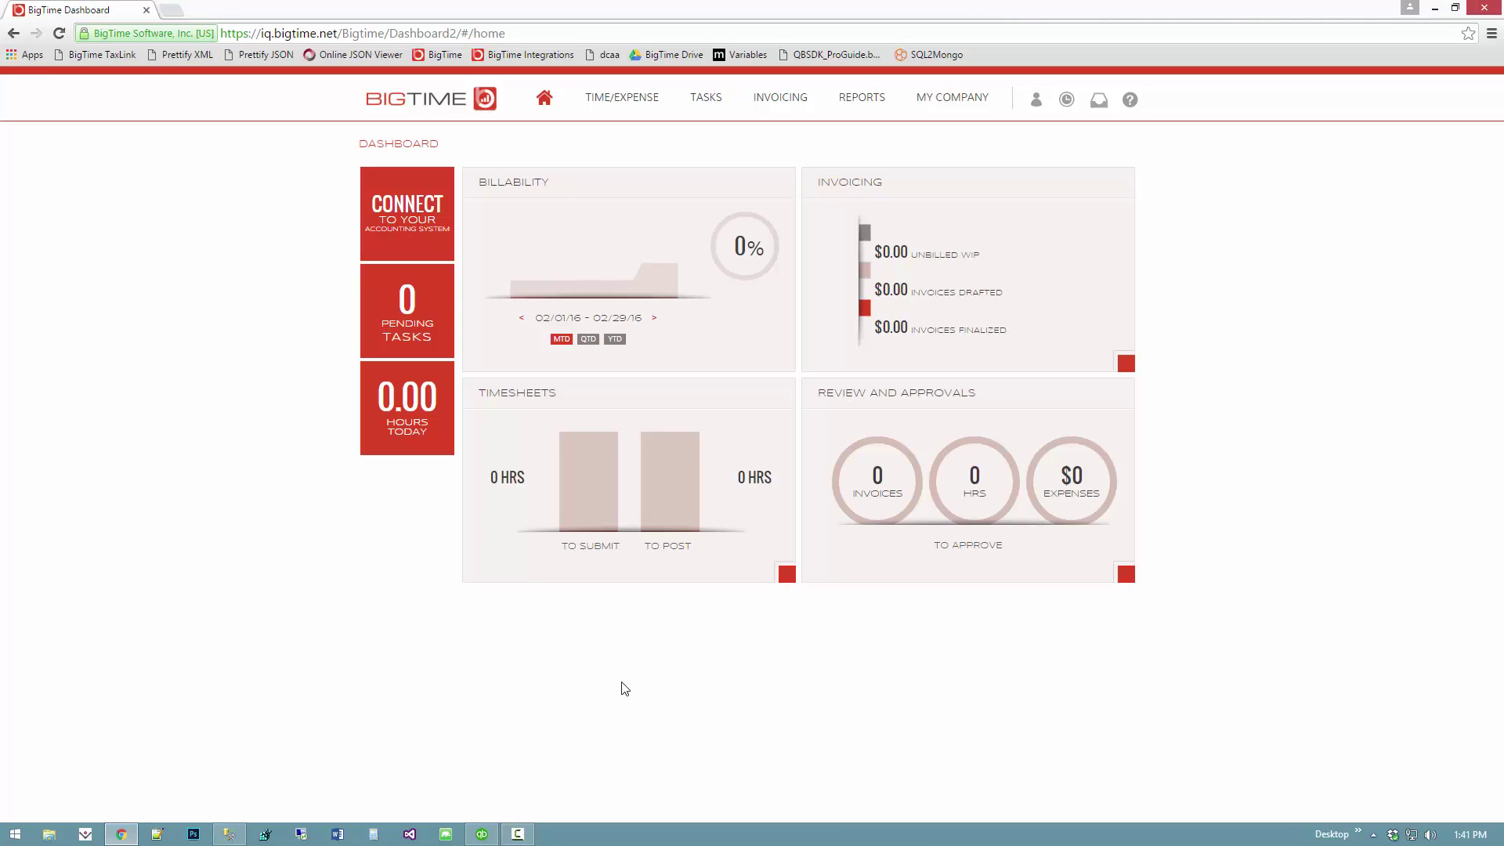
# - Look over the Customer Center and Employee Center in QuickBooks Desktop, then return to BigTime
pyautogui.click(483, 835)
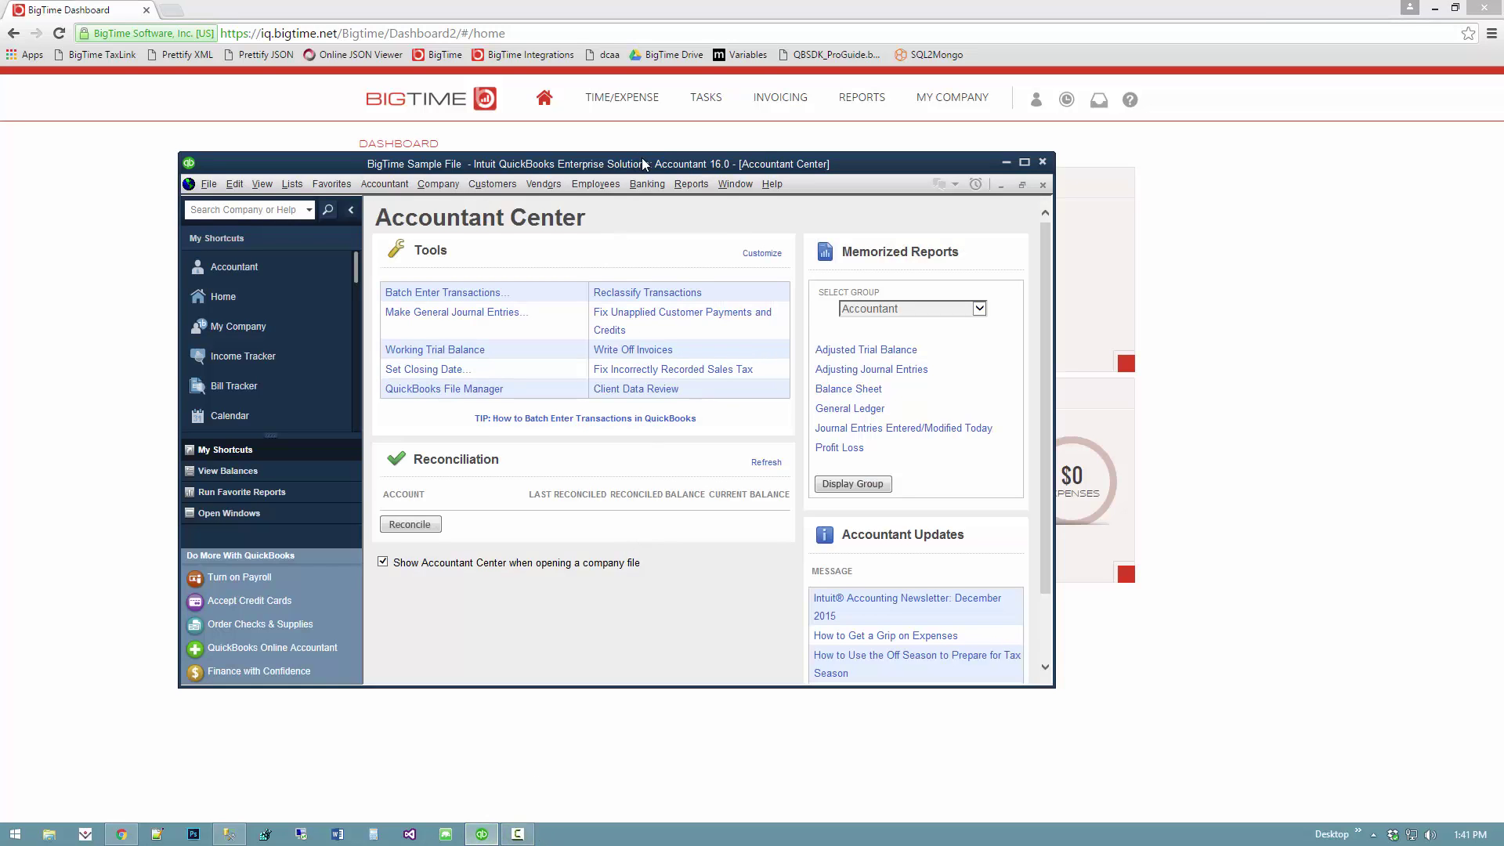
pyautogui.click(617, 176)
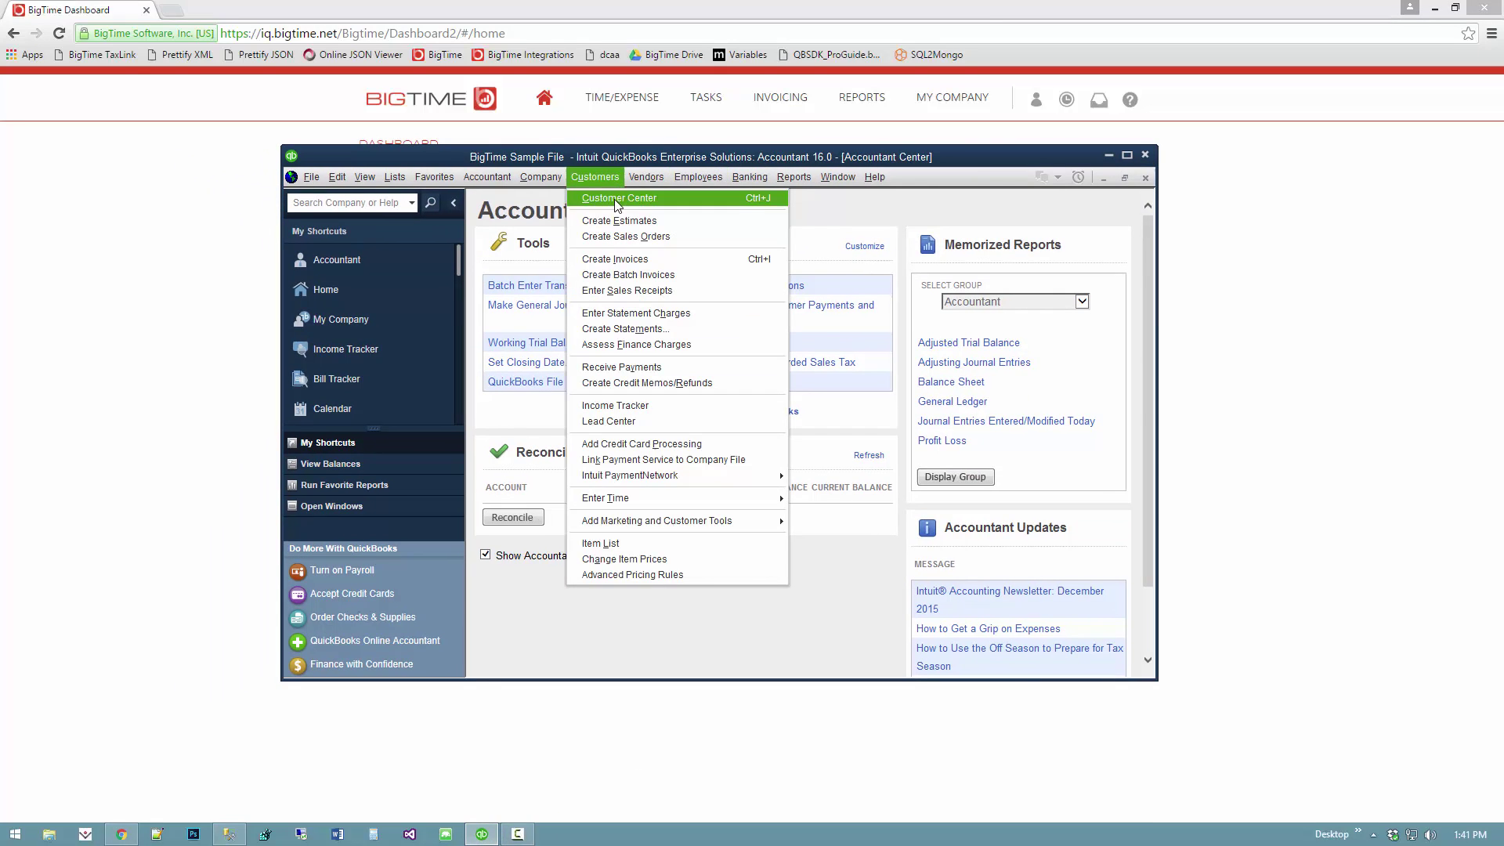
pyautogui.click(614, 198)
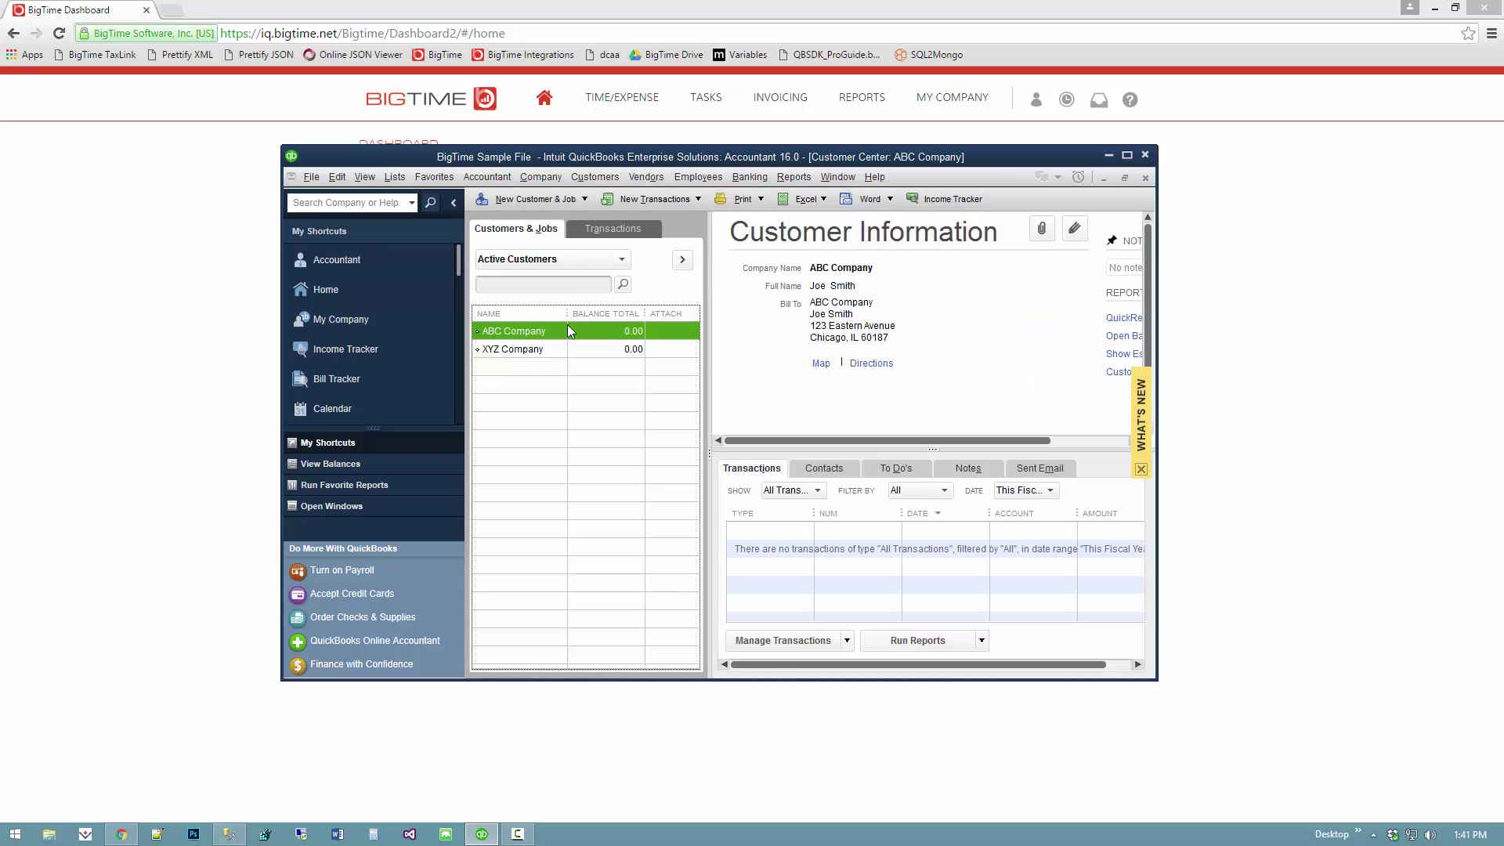
pyautogui.click(697, 177)
pyautogui.click(702, 197)
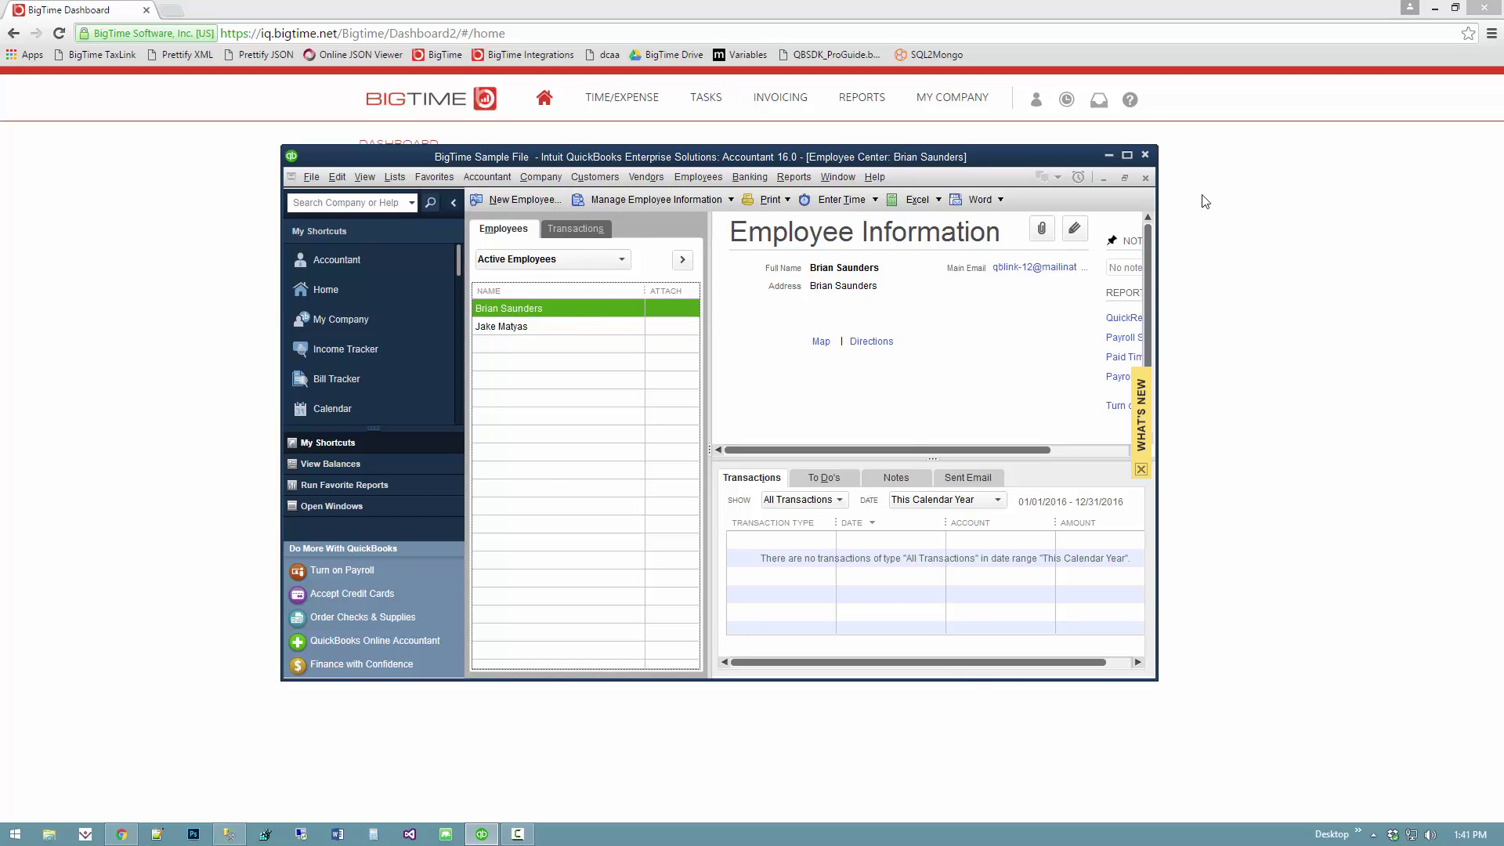
pyautogui.click(1273, 470)
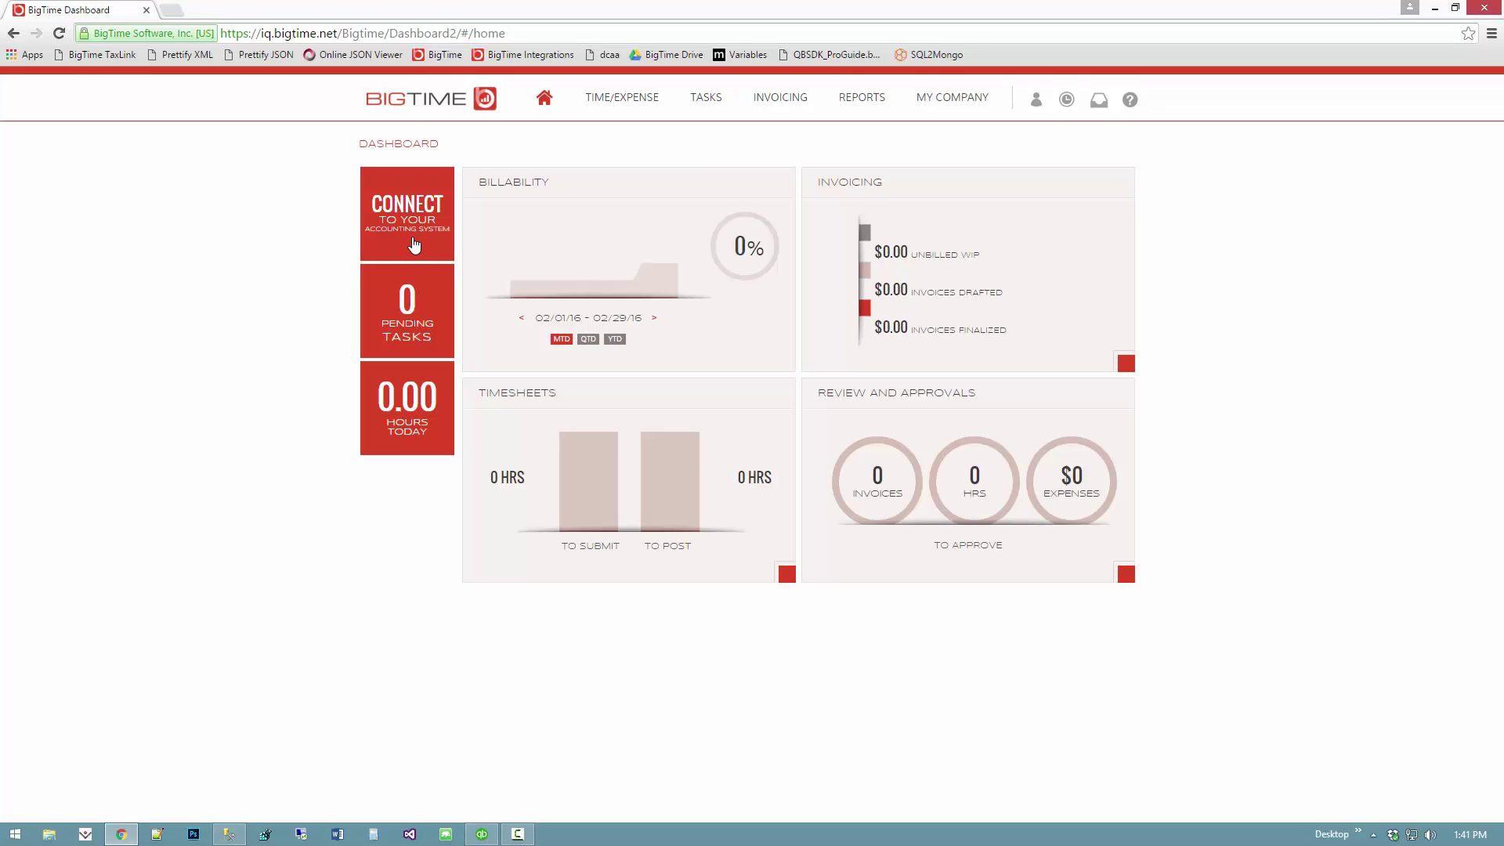
# - Start connecting BigTime to an accounting system and choose the QuickBooks Desktop integration
pyautogui.click(417, 206)
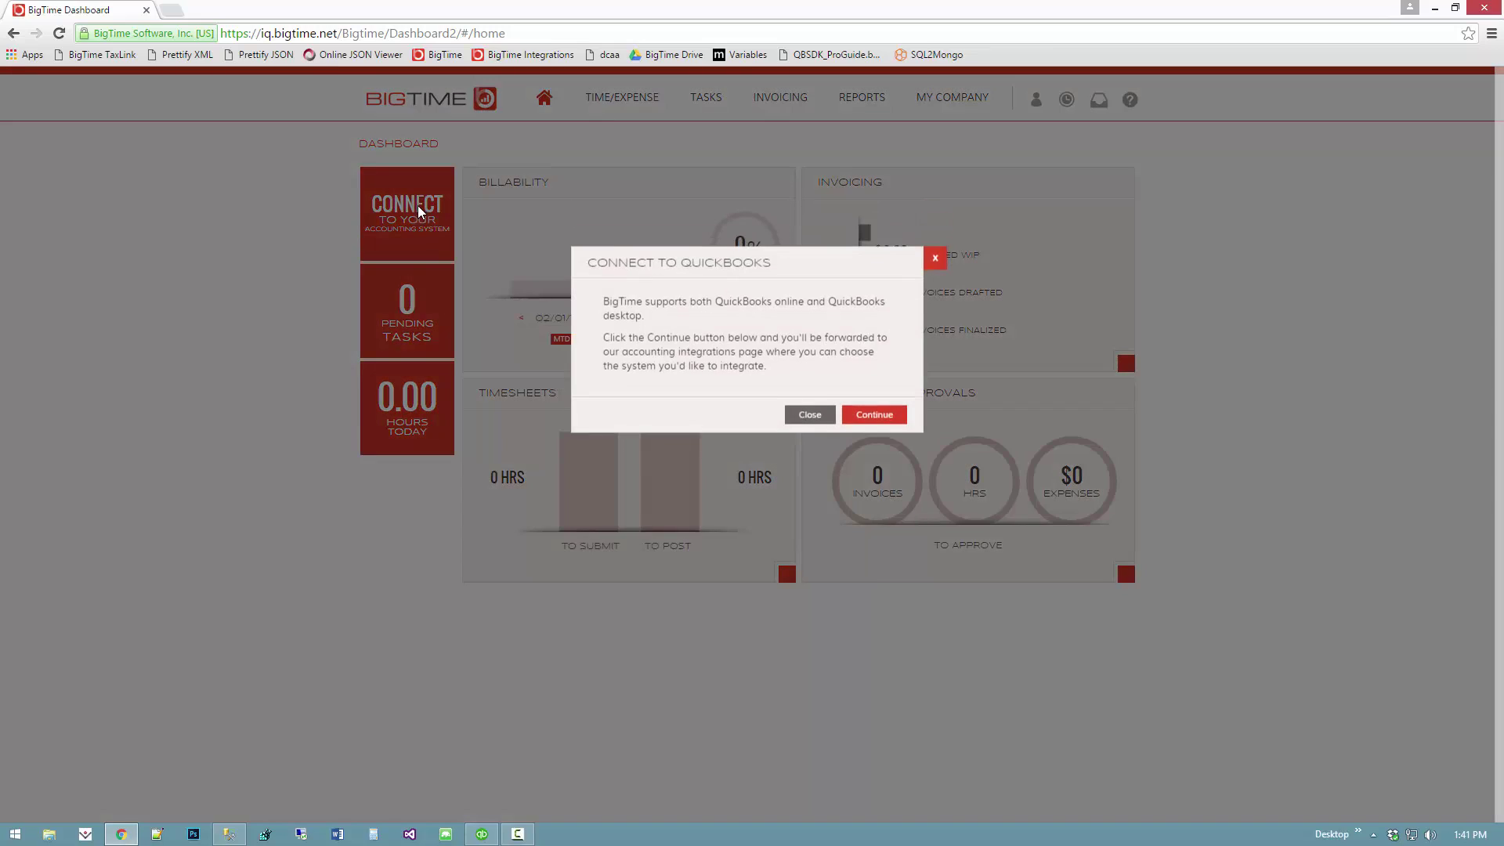
pyautogui.click(899, 418)
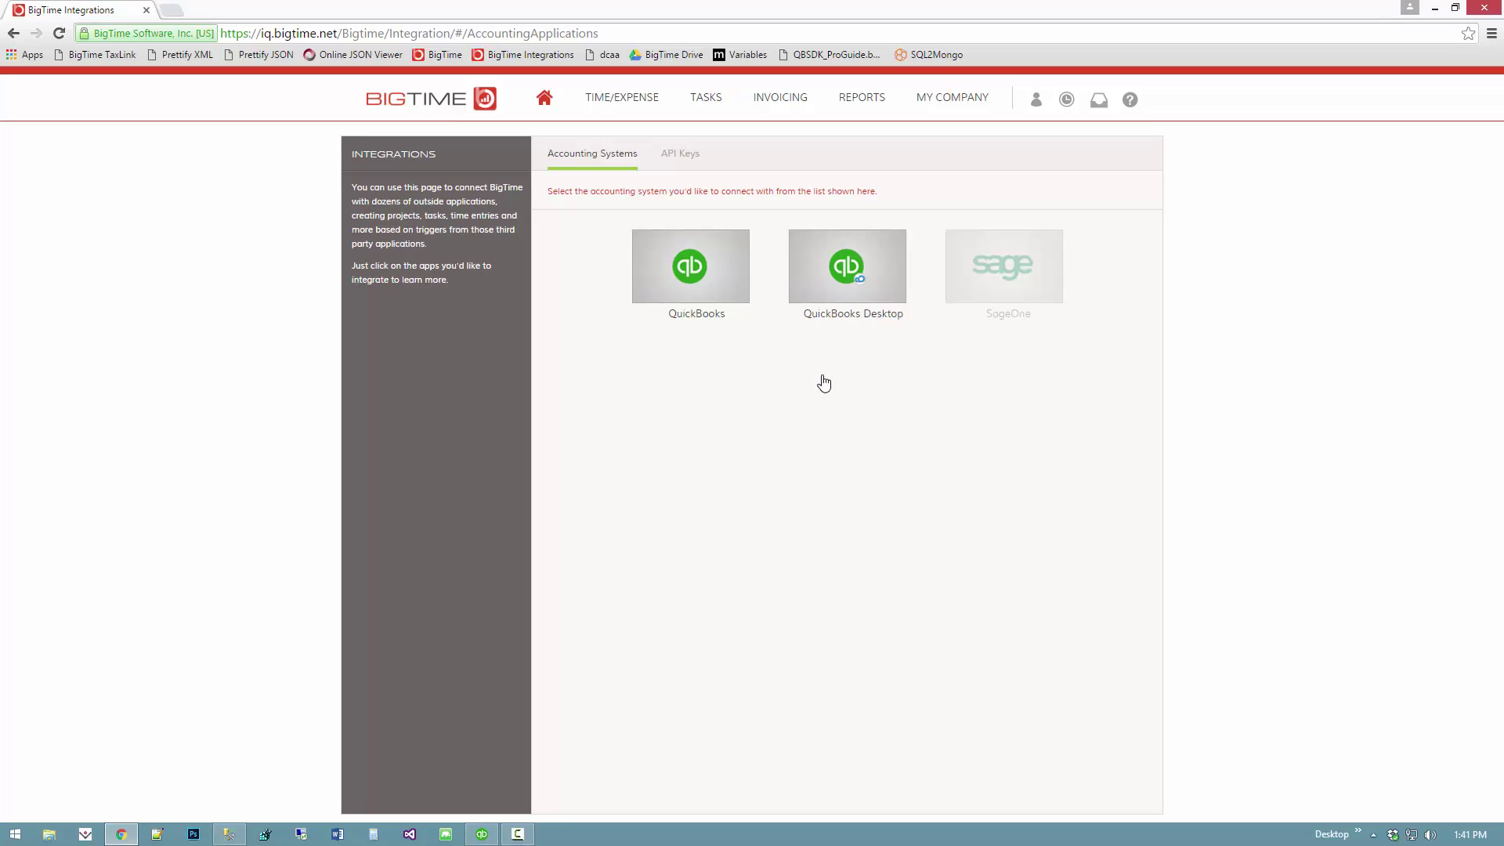
pyautogui.click(846, 280)
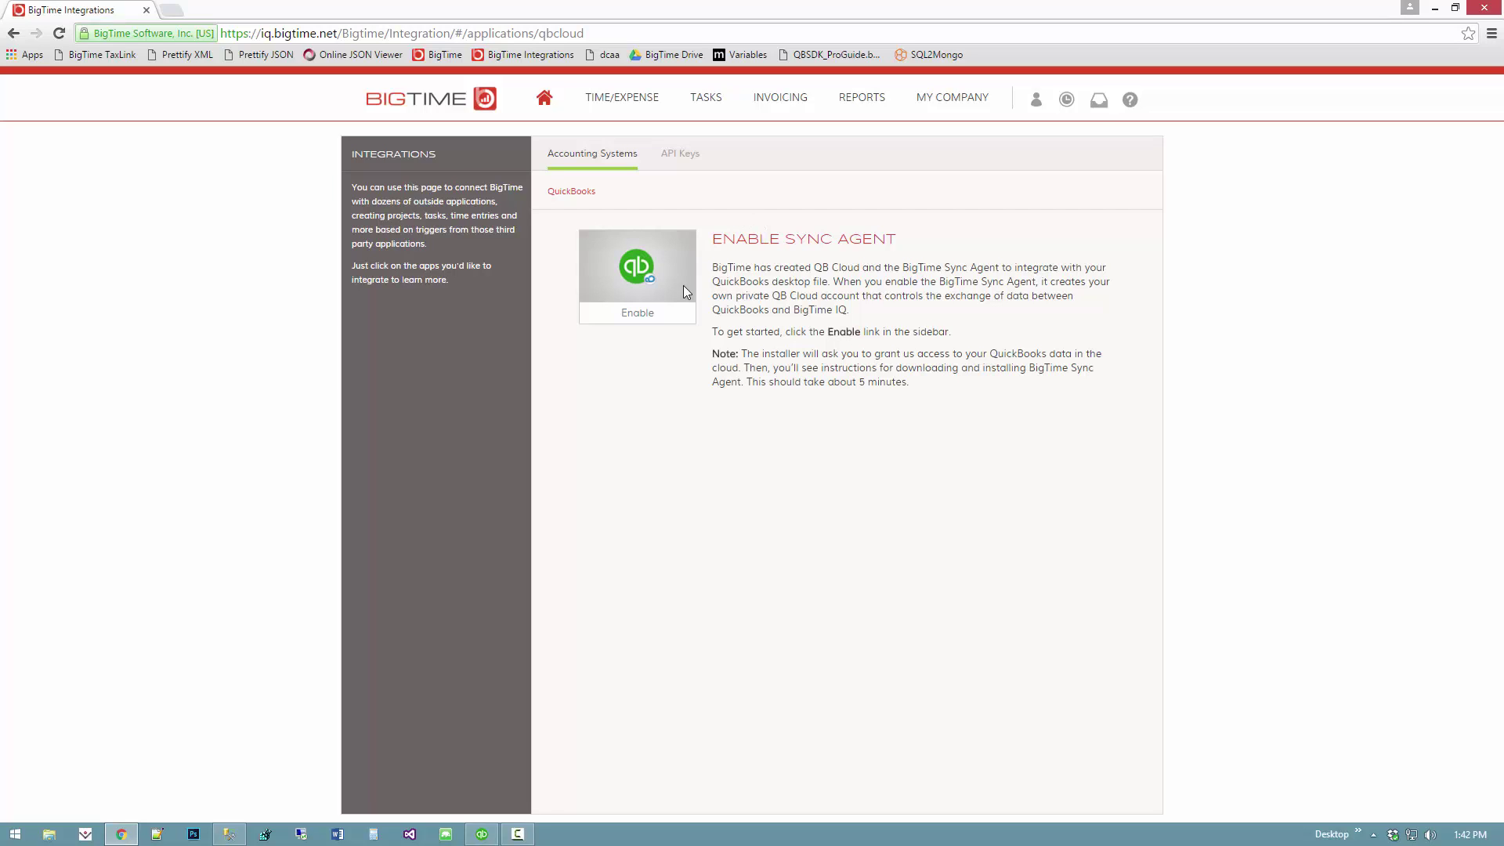
# - Enable the QuickBooks Desktop Sync Agent and grant BigTime access to create the storage account
pyautogui.click(640, 314)
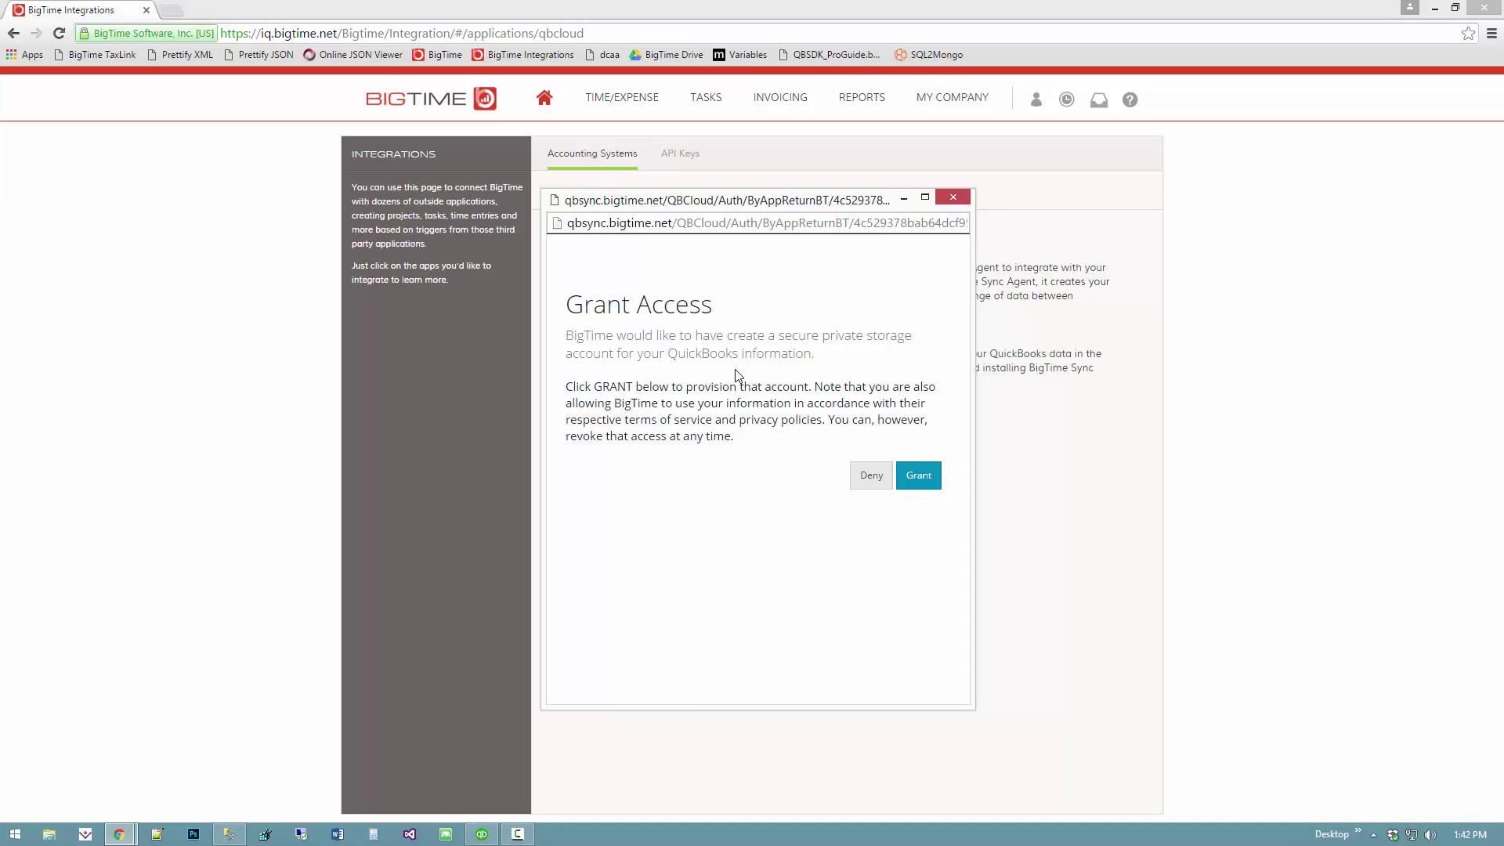
pyautogui.click(924, 476)
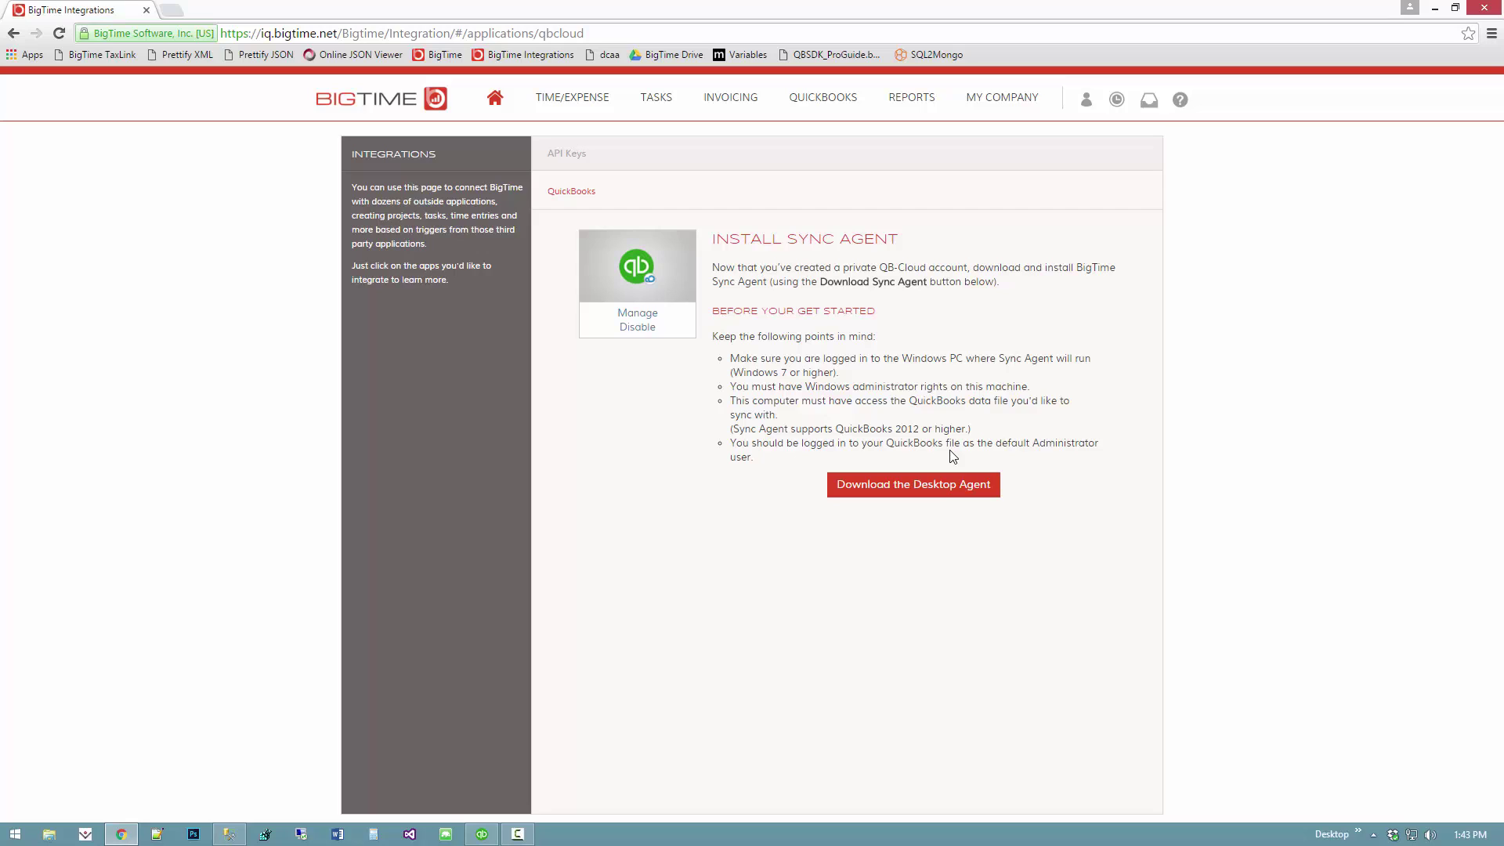
# - Download the BTSyncAgent .msi desktop agent installer and run it
pyautogui.click(896, 486)
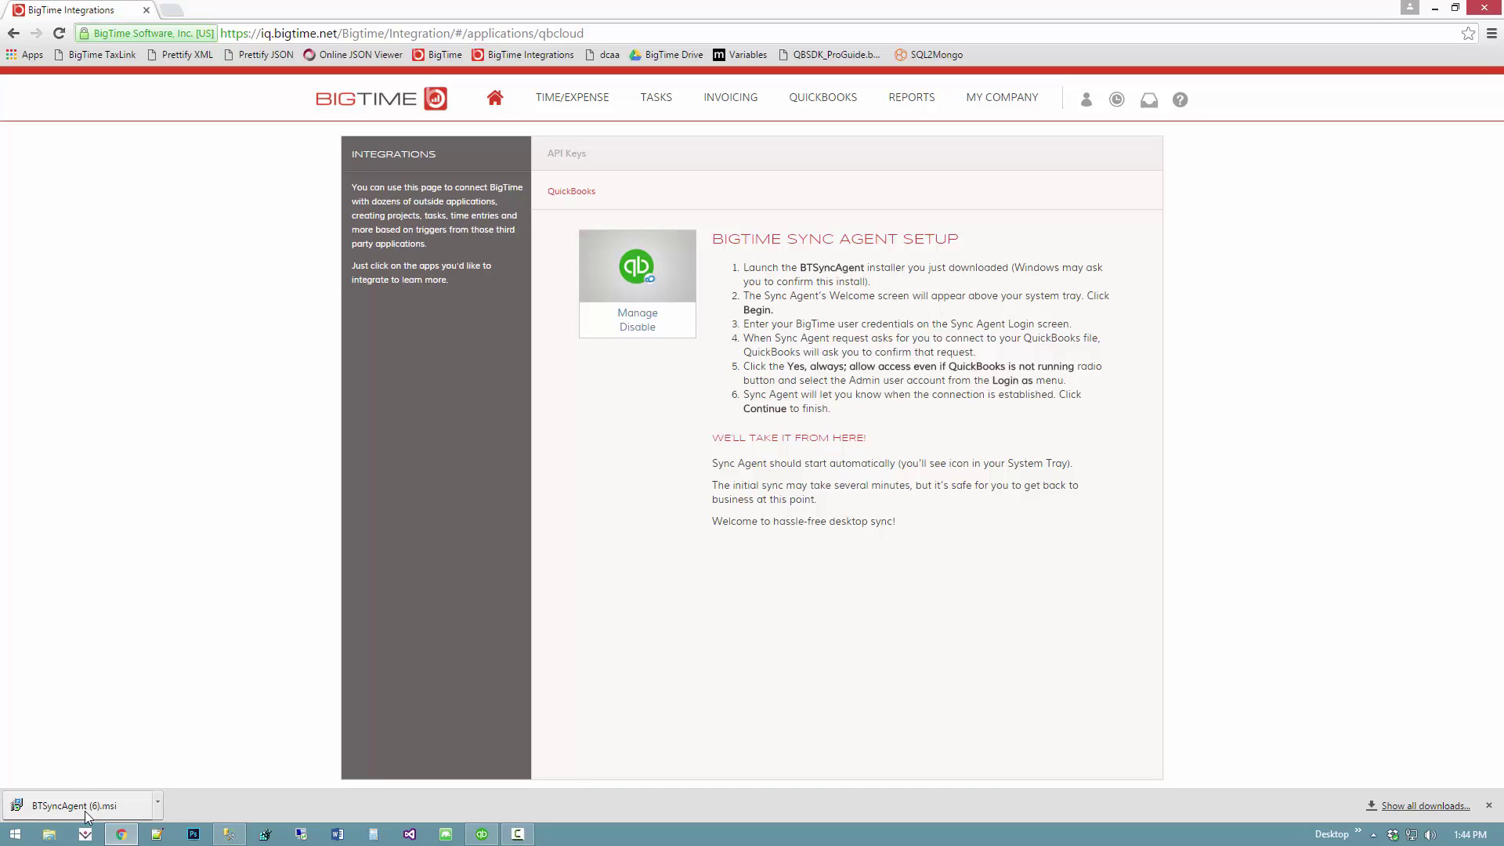
pyautogui.click(87, 807)
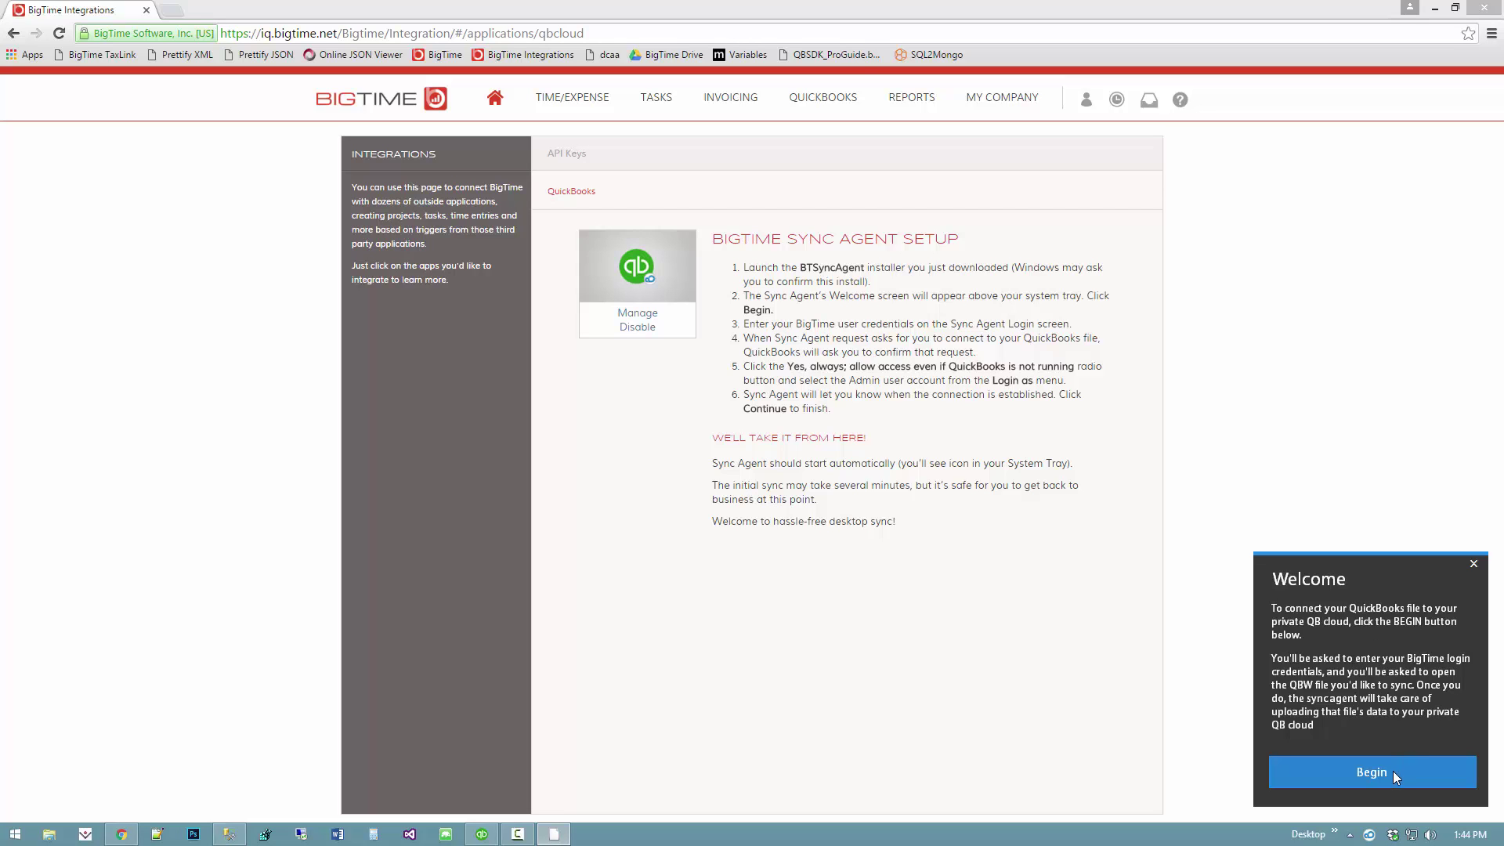
# - Begin setup and log in to the Sync Agent with the BigTime account e-mail and password
pyautogui.click(1361, 774)
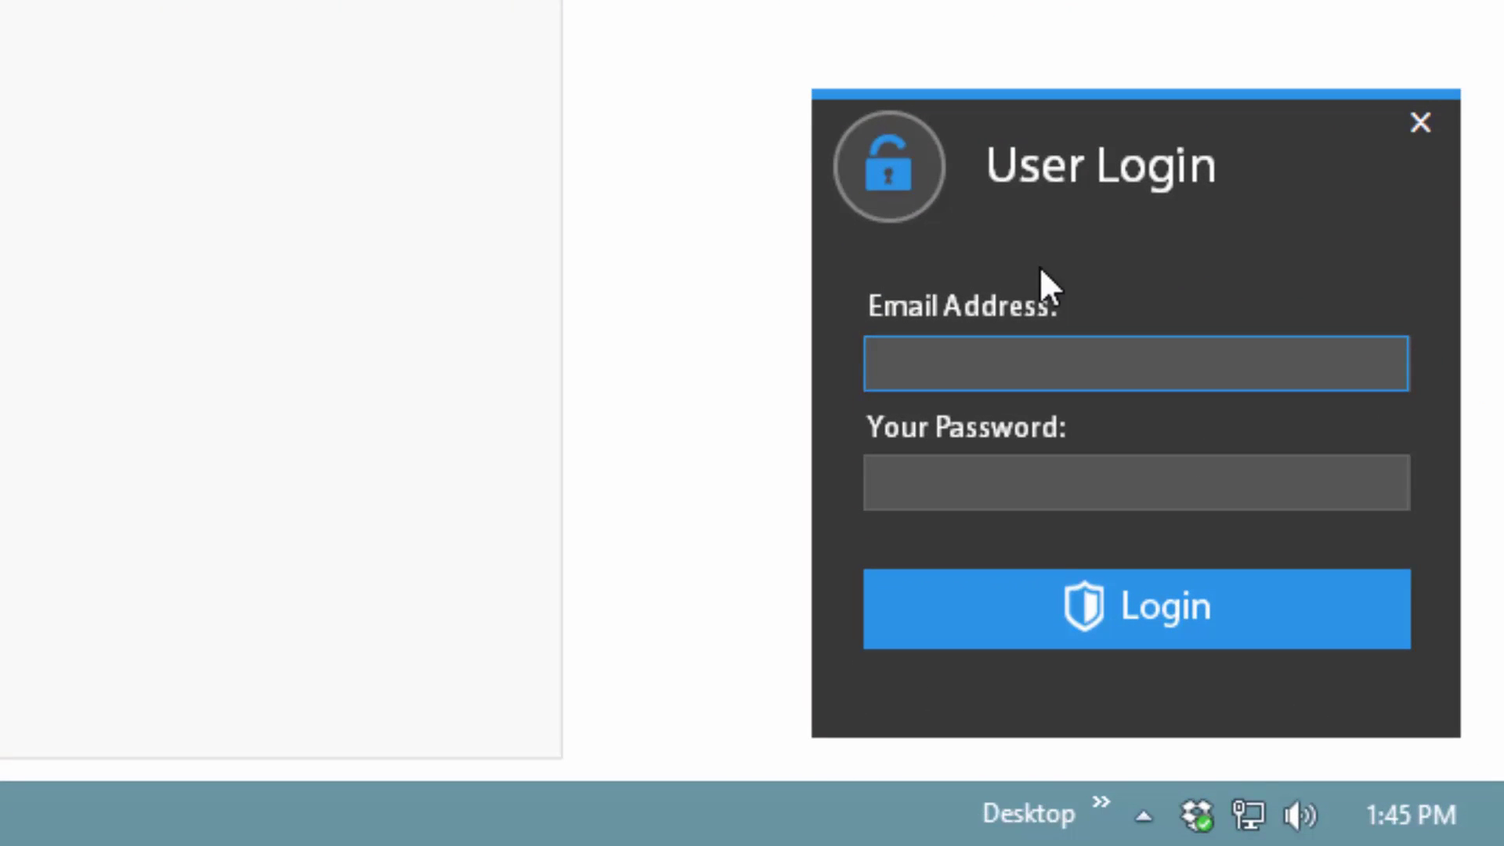
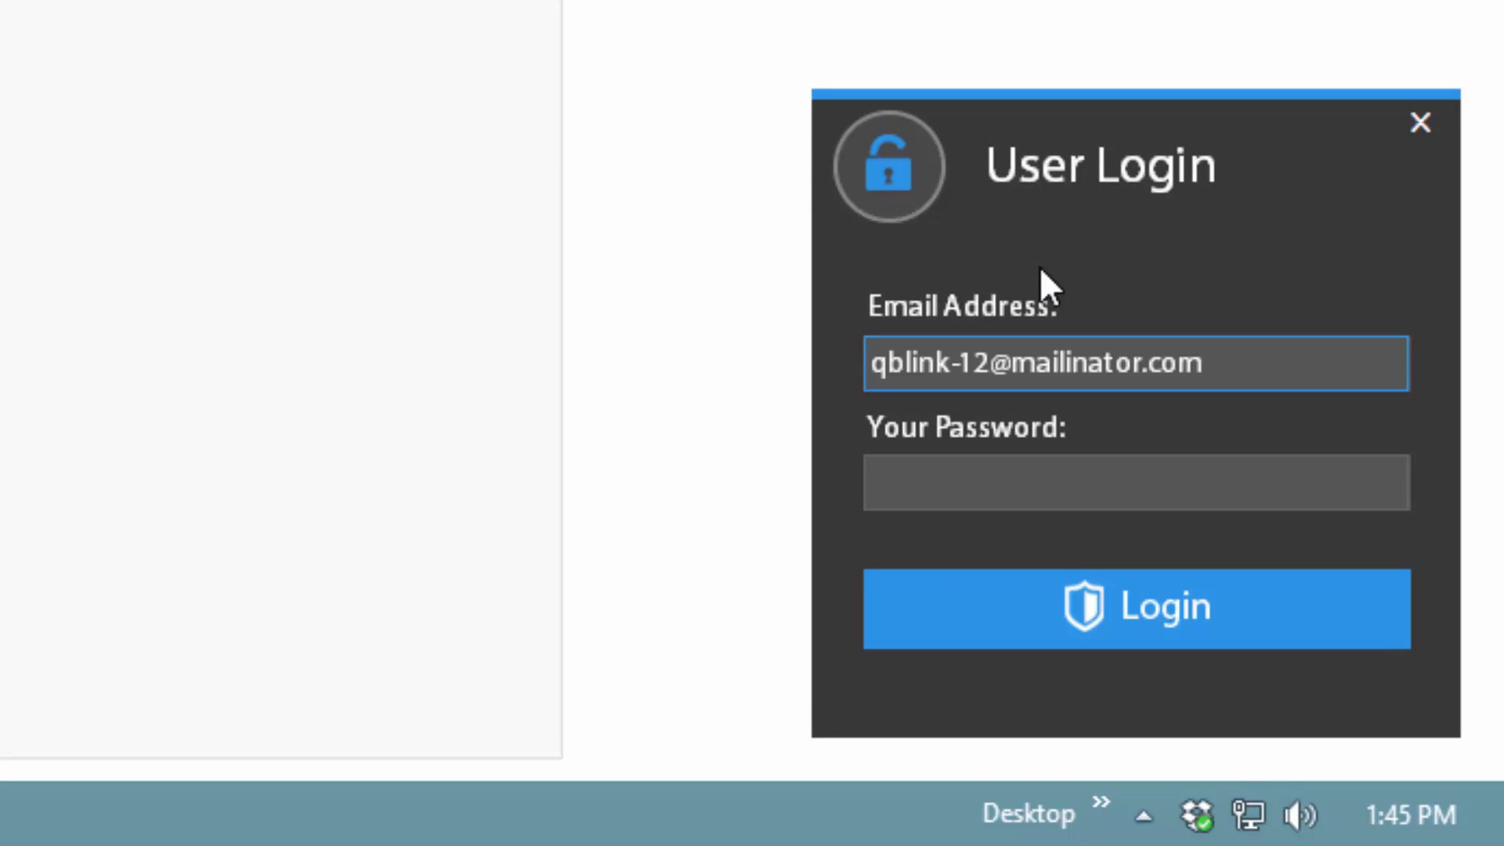
pyautogui.press('Tab')
pyautogui.write('*********')
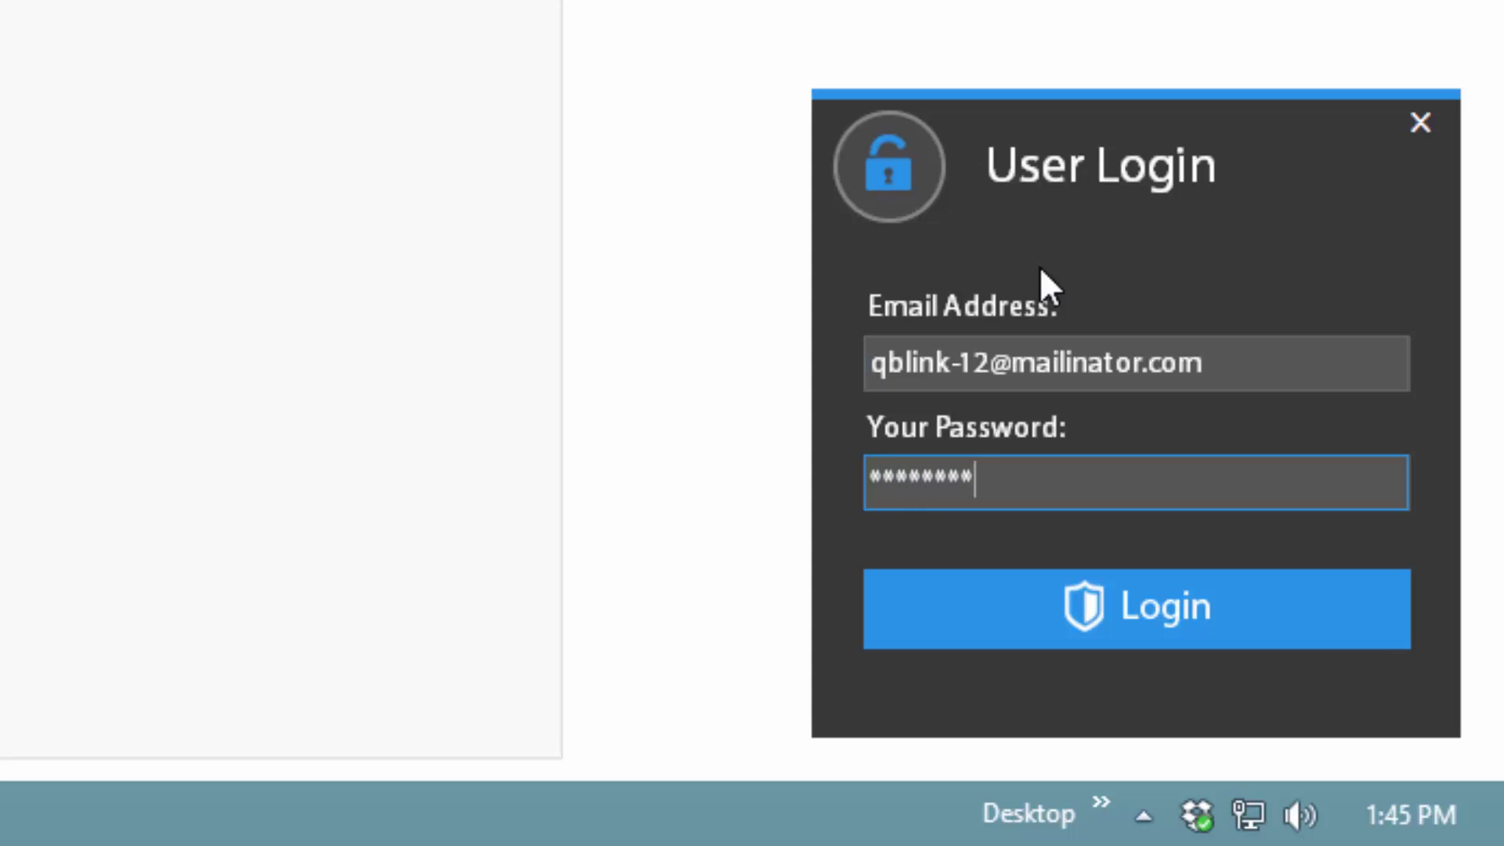
pyautogui.click(1145, 601)
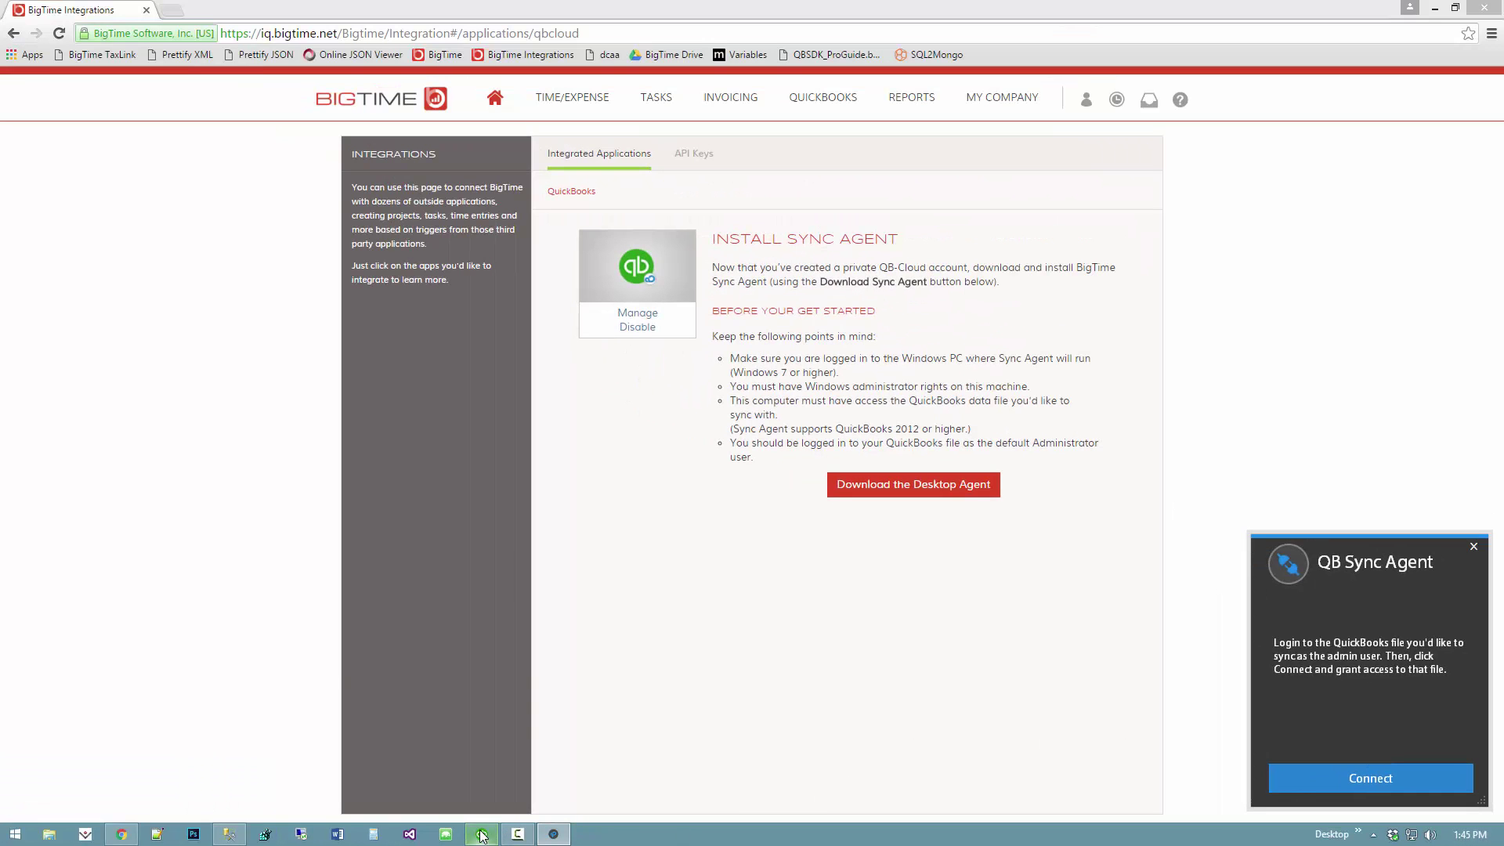
# - Allow QB Cloud Service access to BigTime Sample File always, even when QuickBooks isn't running
pyautogui.click(481, 833)
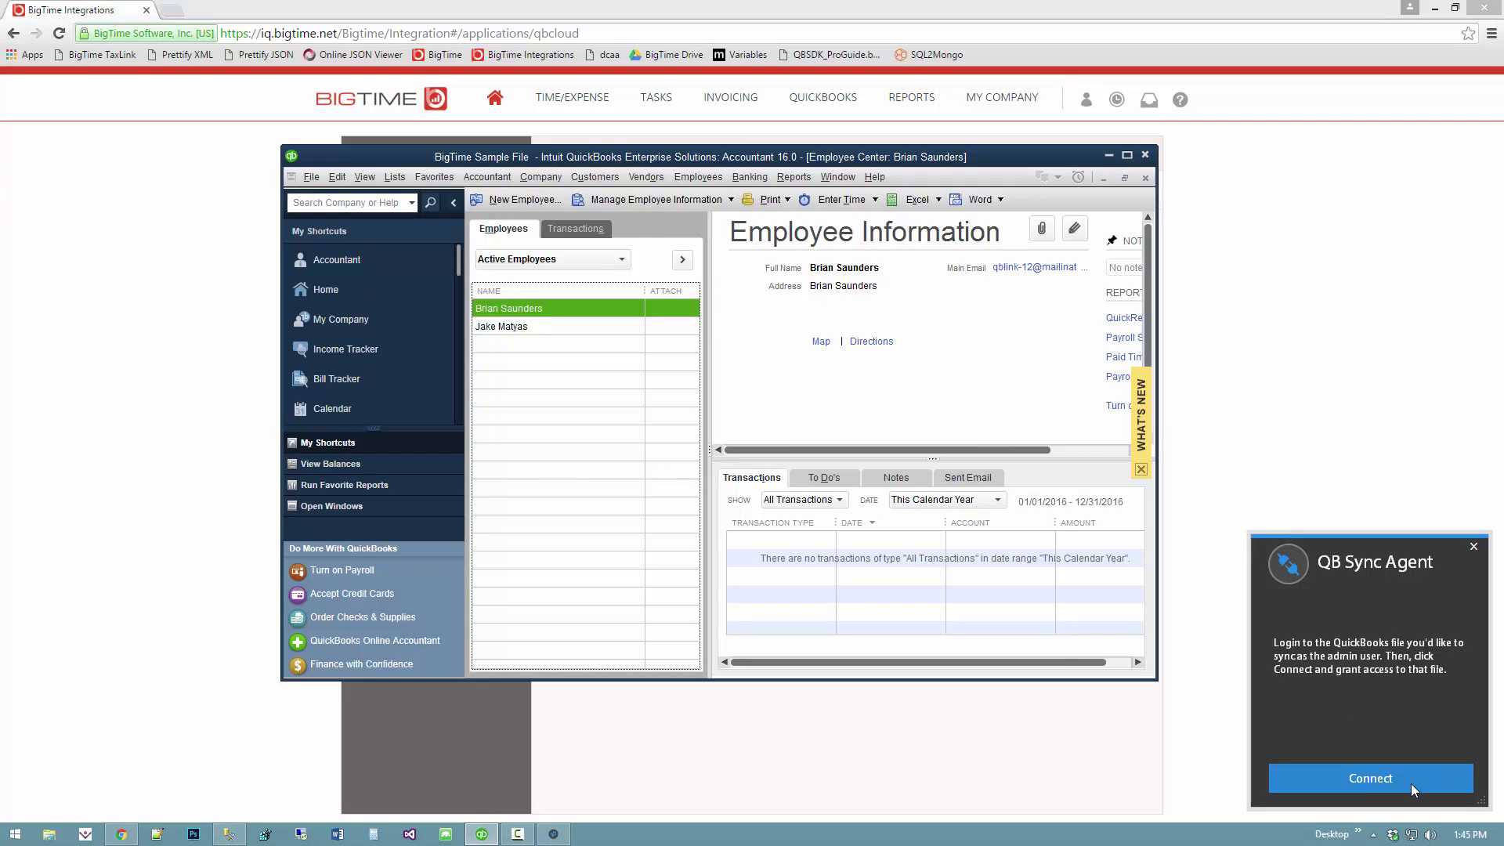
pyautogui.click(1378, 783)
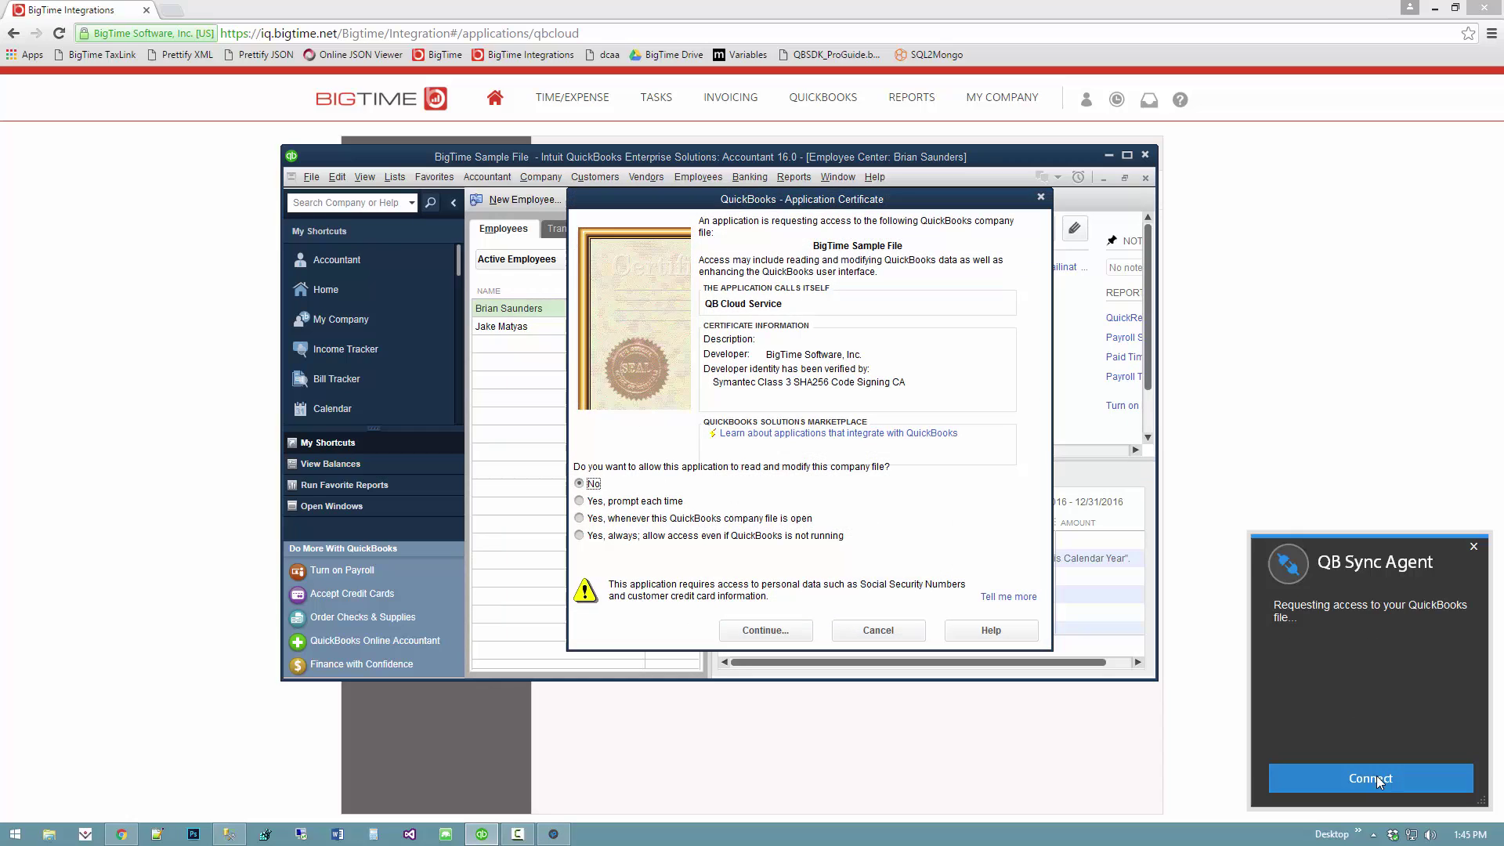
pyautogui.moveTo(784, 189); pyautogui.dragTo(762, 180)
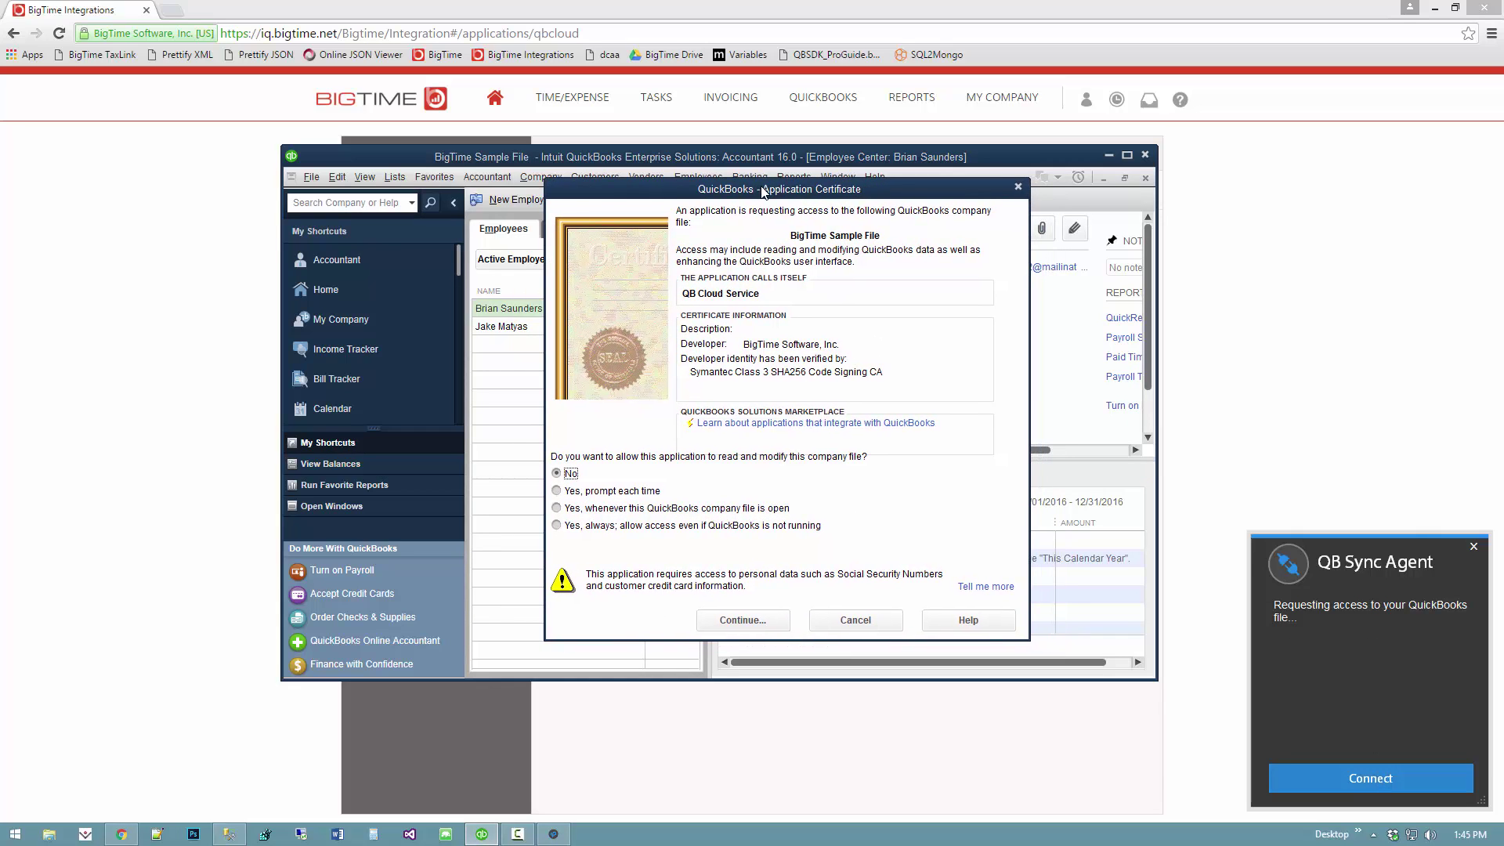
pyautogui.click(672, 526)
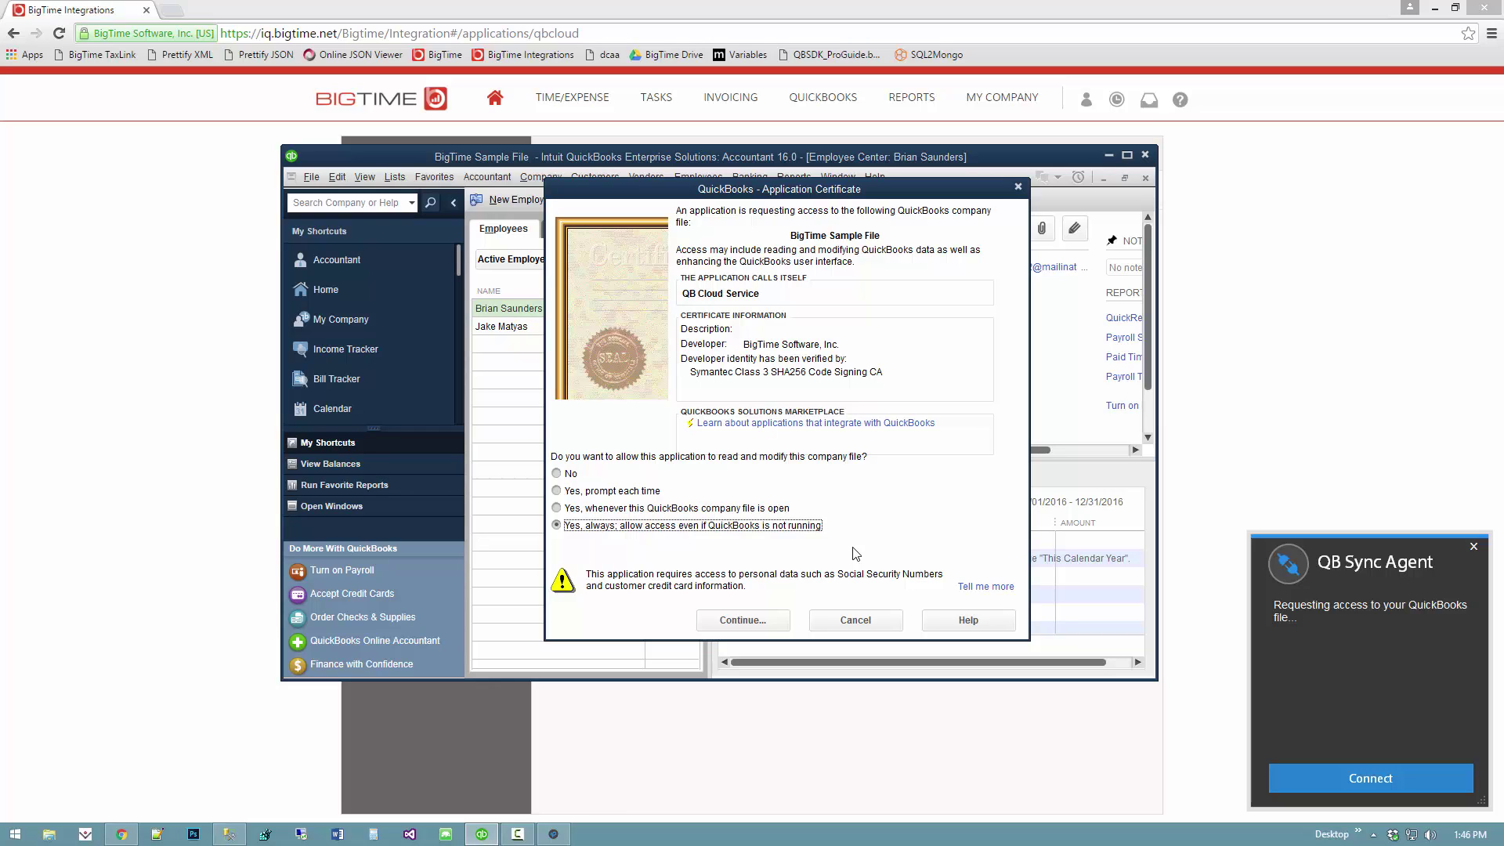
pyautogui.click(765, 625)
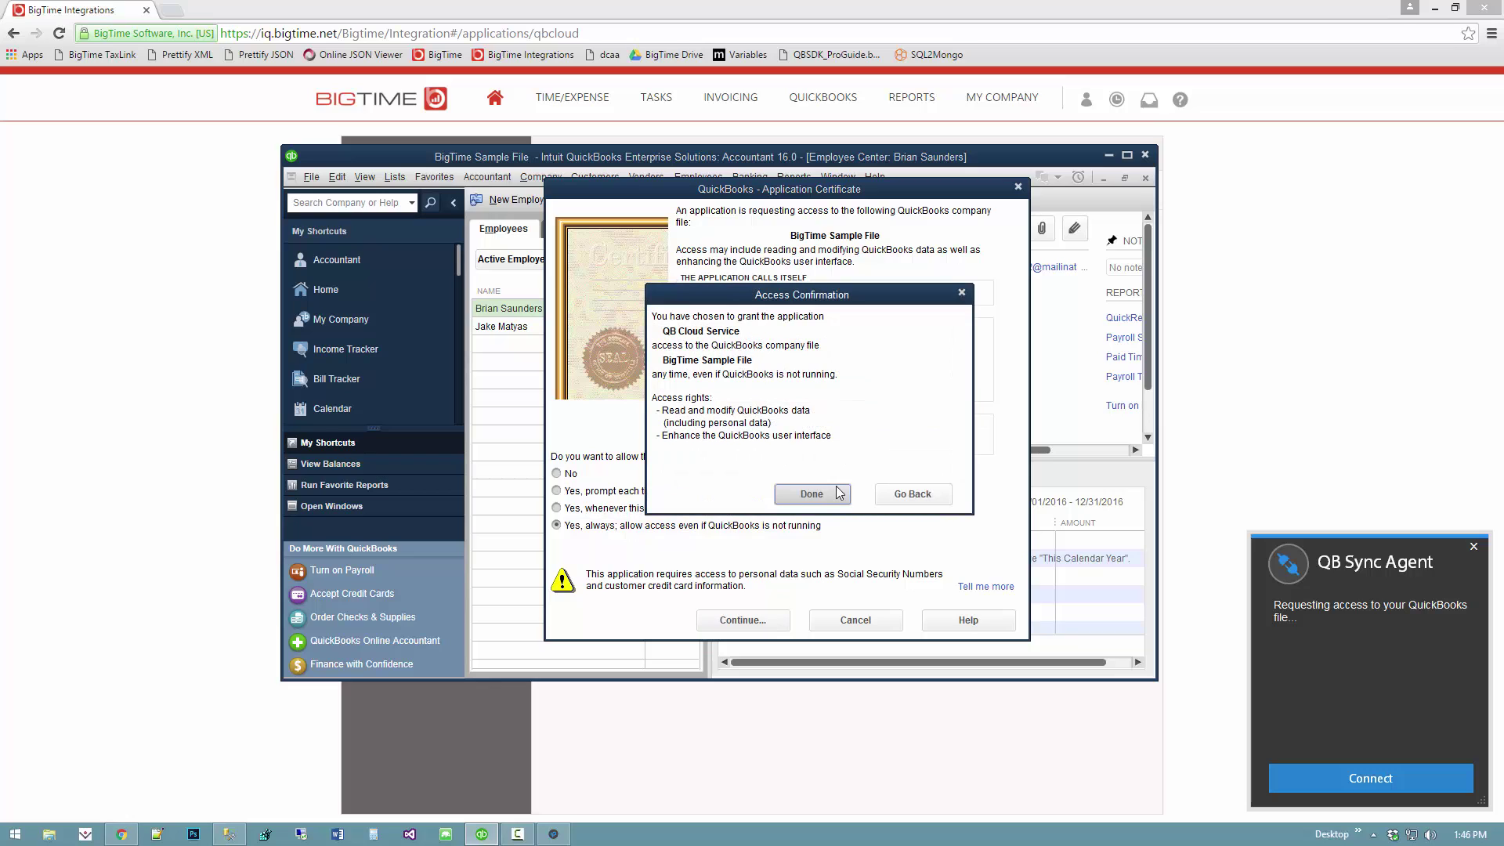
pyautogui.click(834, 495)
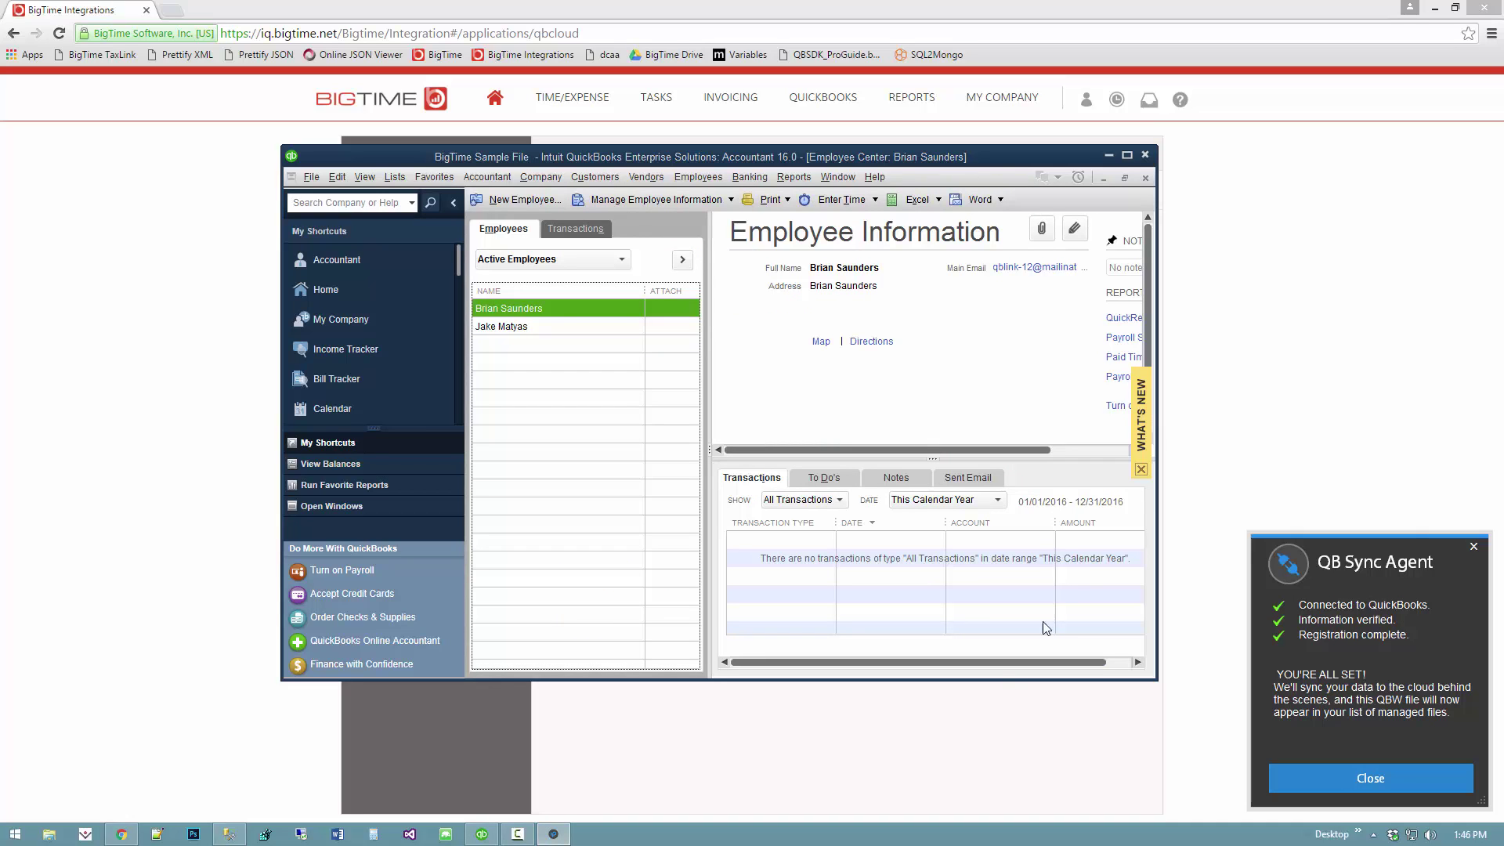
pyautogui.click(1233, 223)
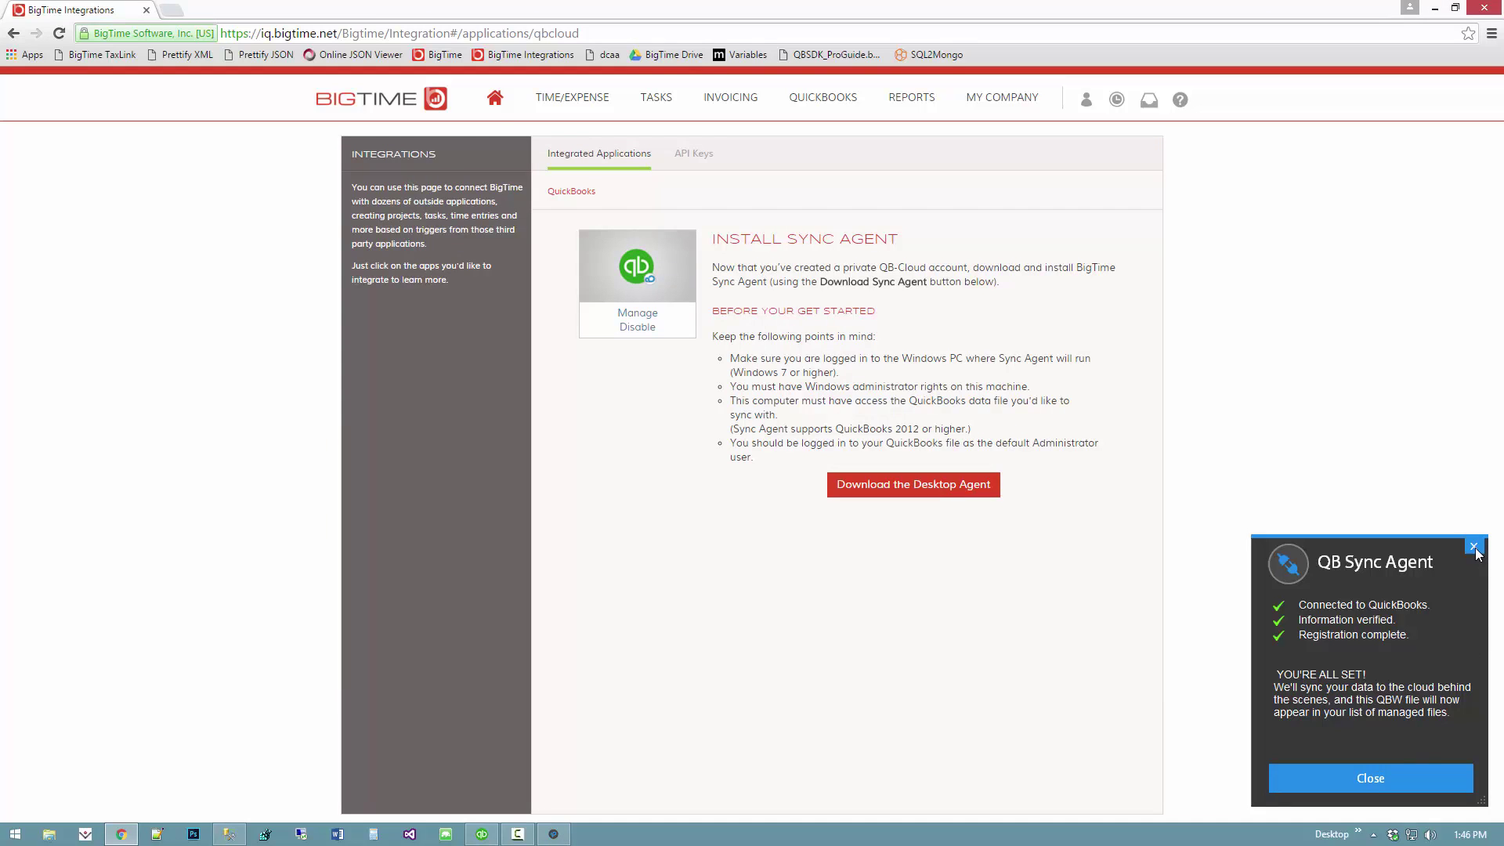
# - Close the Sync Agent setup-complete notice and its sync status panel
pyautogui.click(1390, 777)
pyautogui.click(1389, 776)
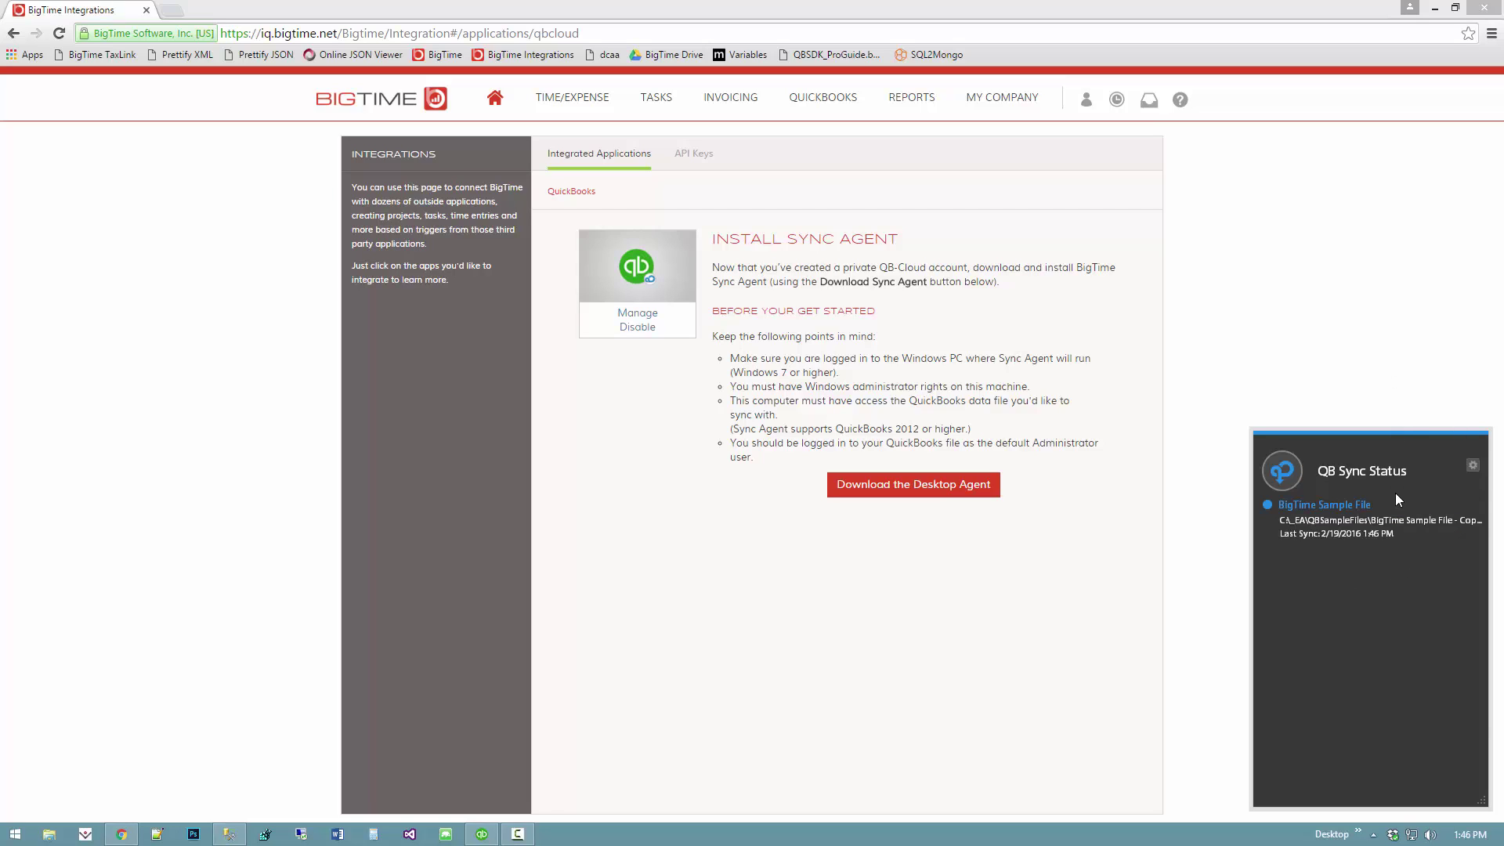
pyautogui.click(1386, 373)
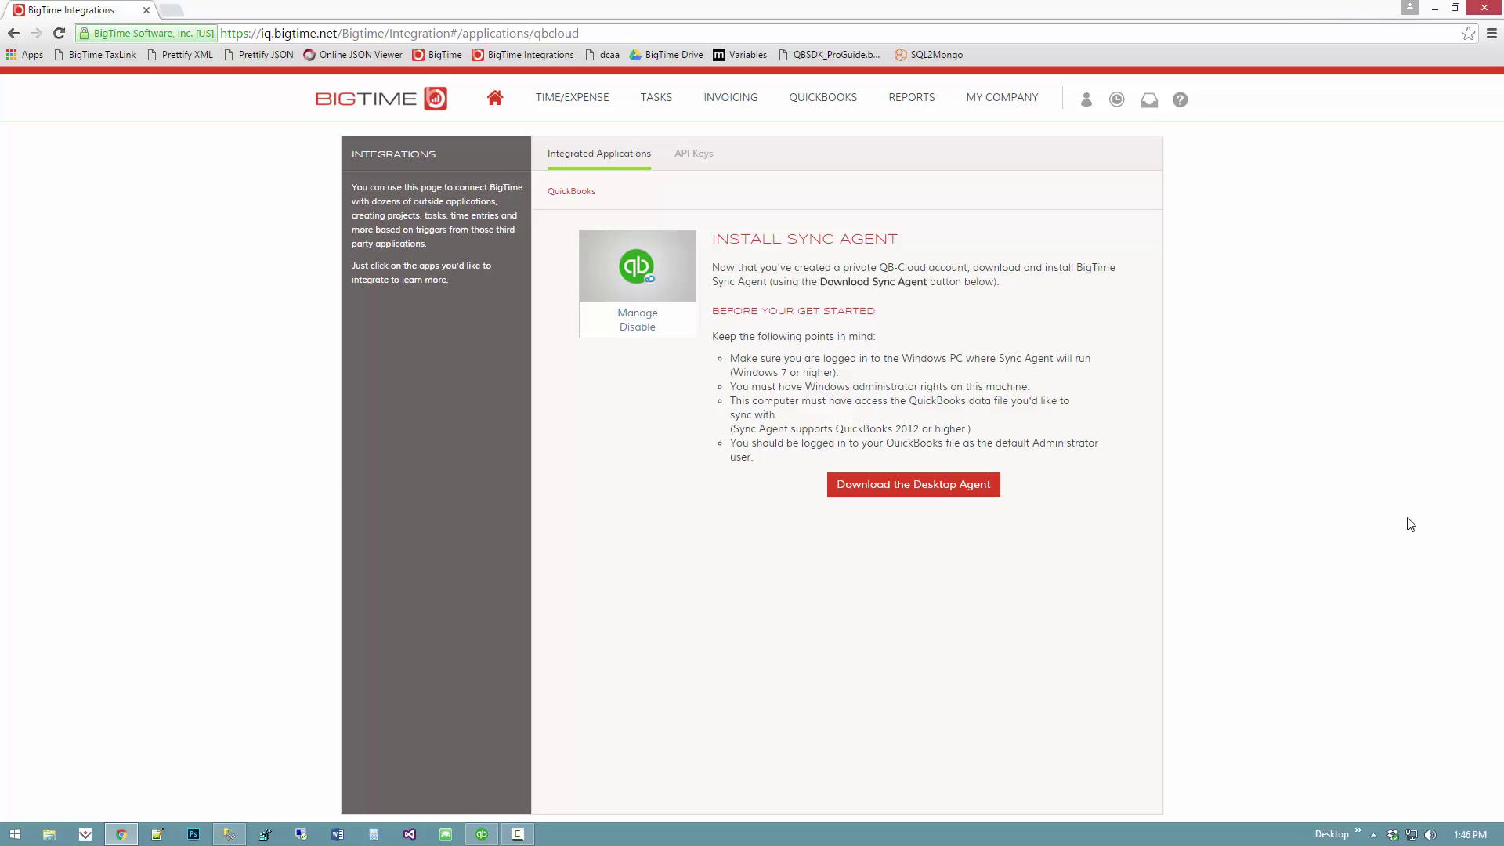
# - Check BigTime Sample File's sync details in QB Sync Status from the tray, then close it
pyautogui.click(1372, 834)
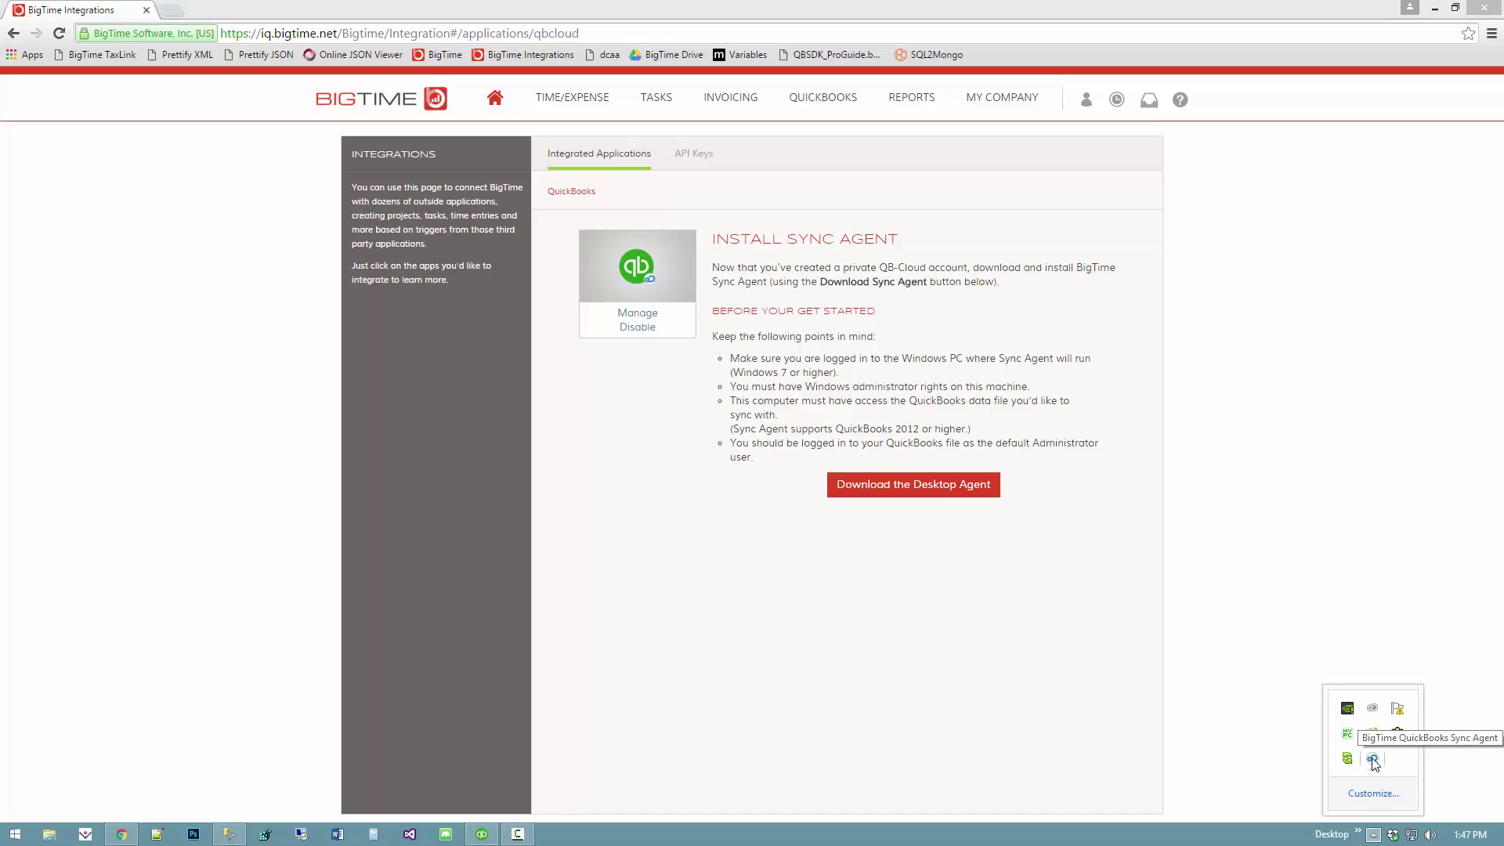
pyautogui.click(1372, 760)
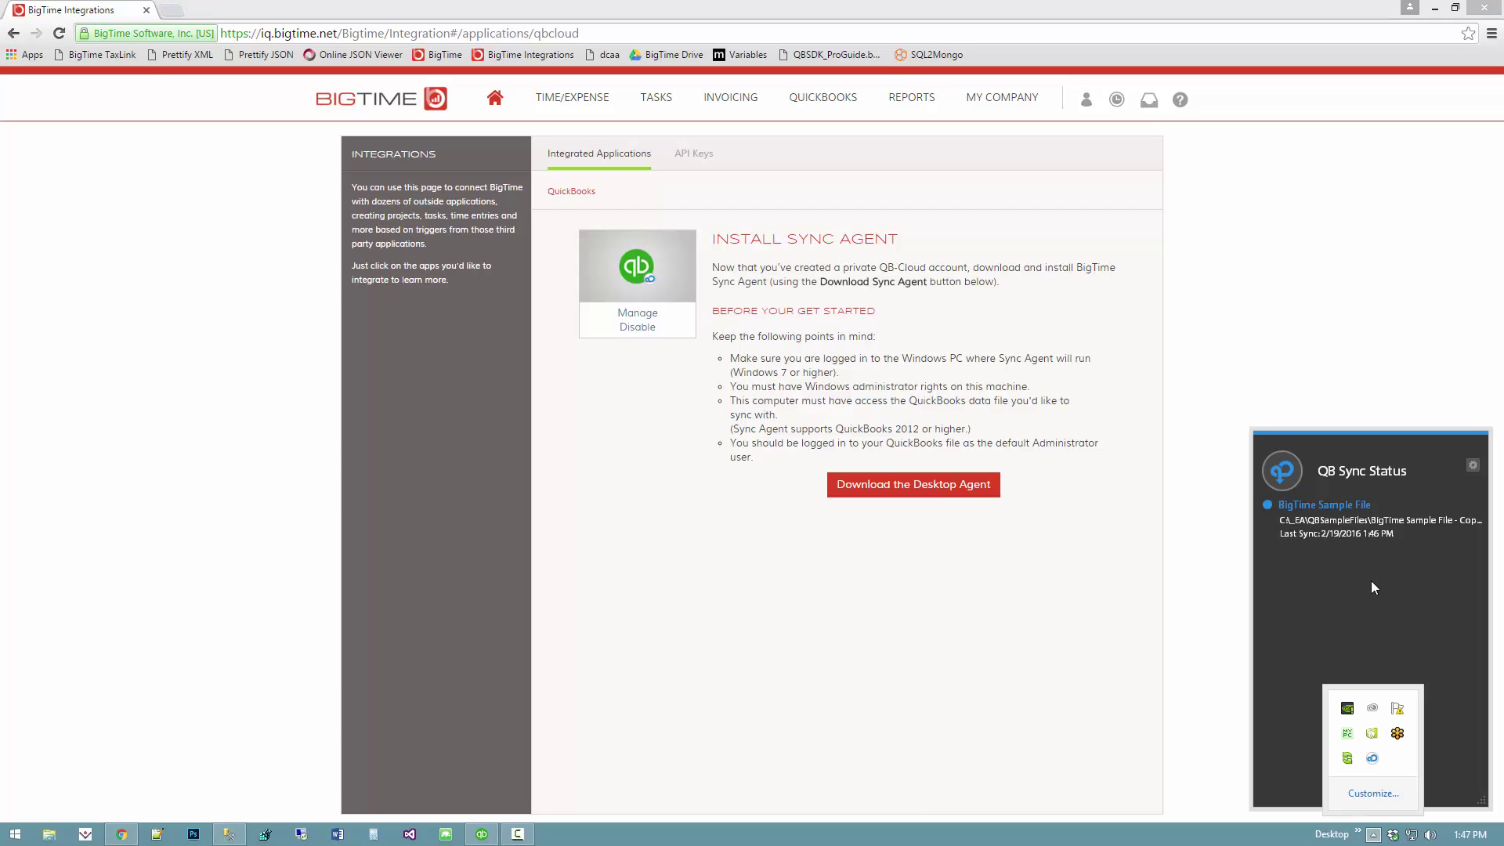
pyautogui.click(1347, 519)
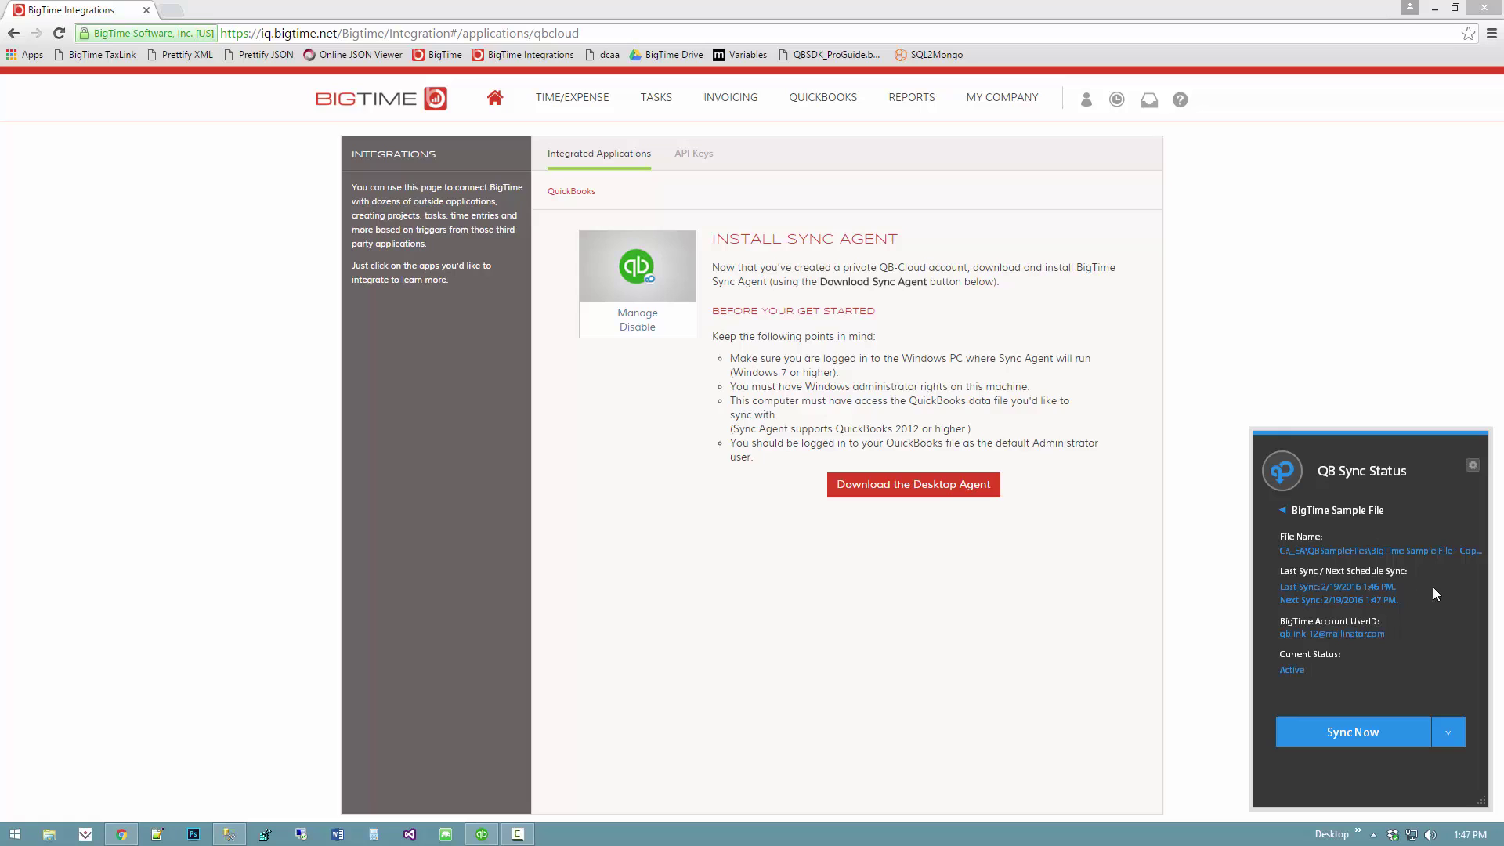
pyautogui.click(1358, 519)
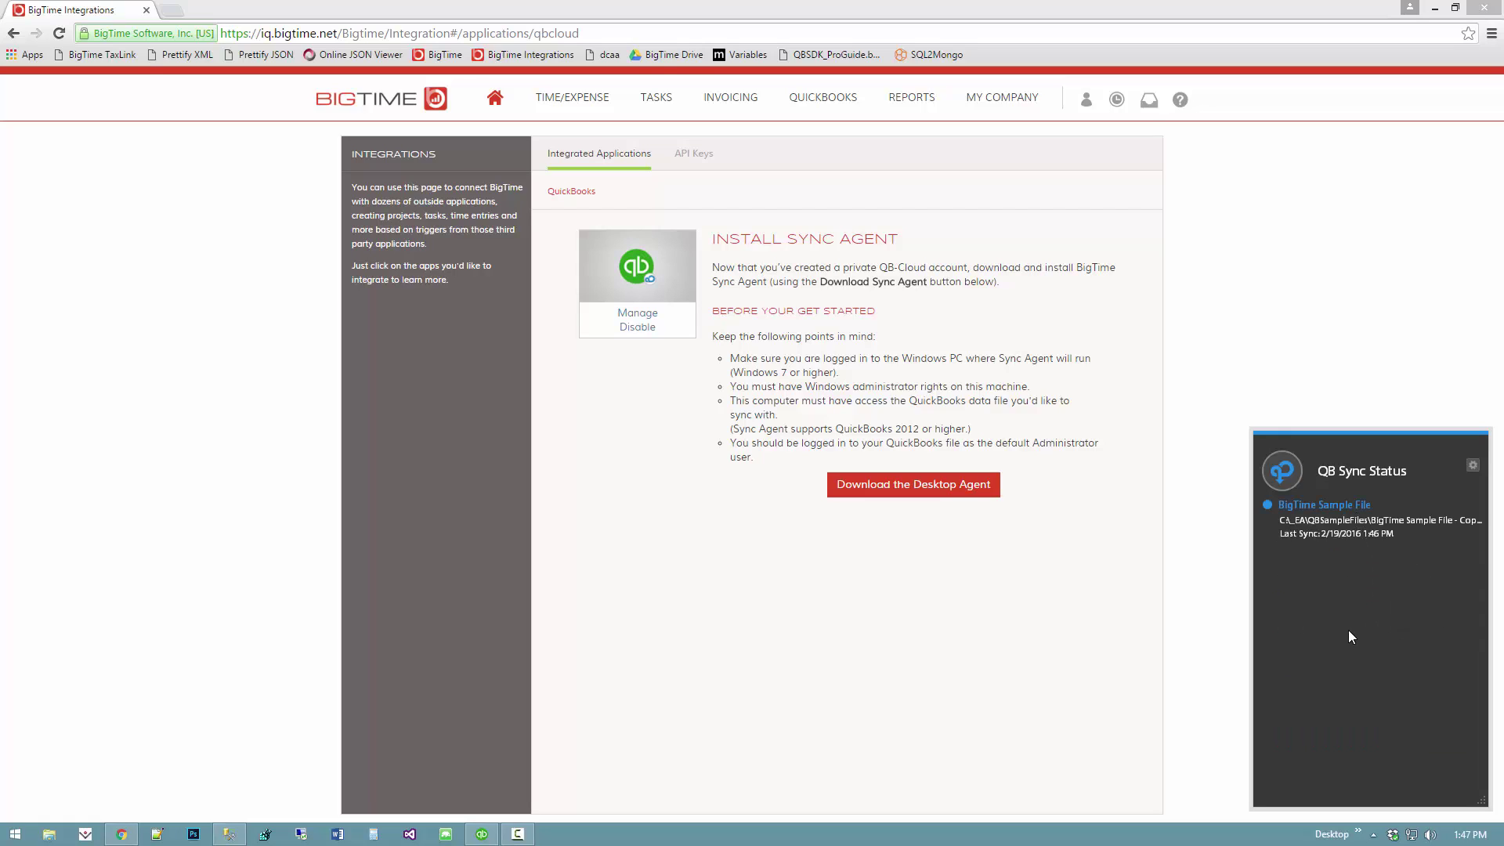
pyautogui.click(1354, 321)
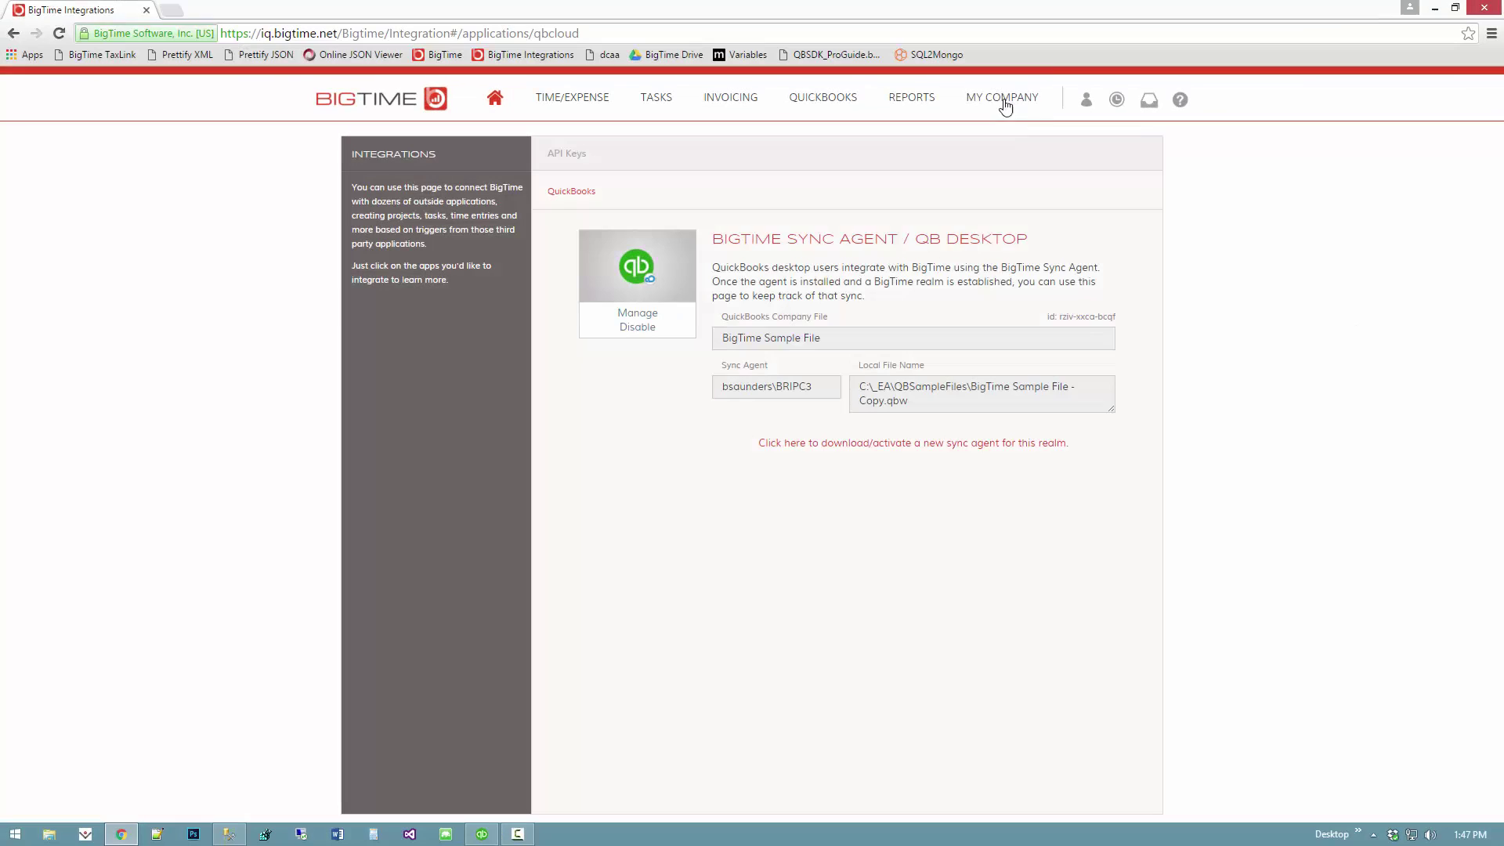
# - Go to MY COMPANY > INTEGRATIONS and open the QuickBooks Desktop integration details
pyautogui.click(1006, 99)
pyautogui.click(1041, 464)
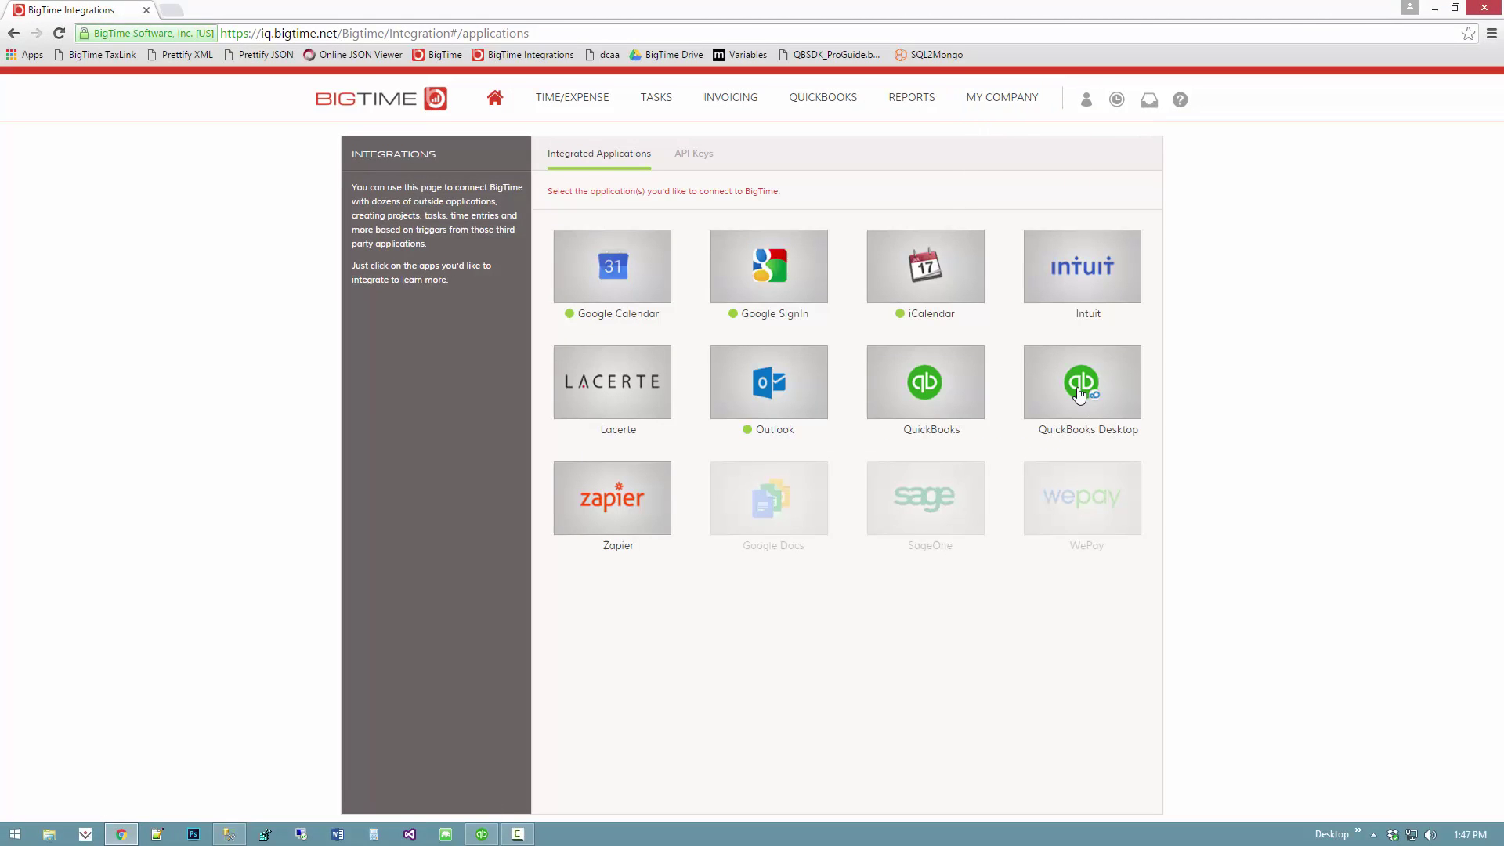
pyautogui.click(1079, 392)
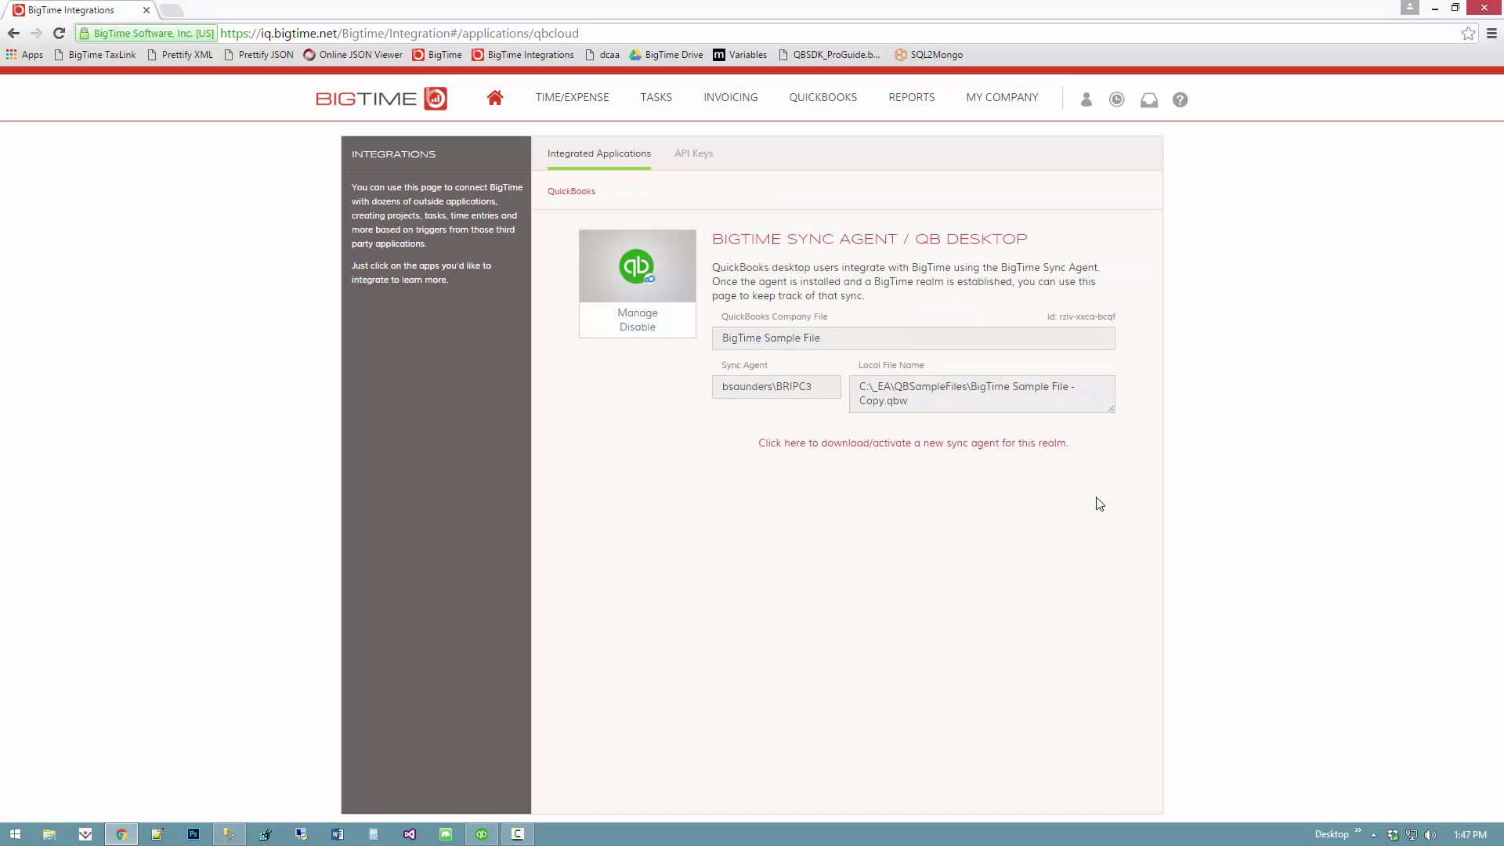